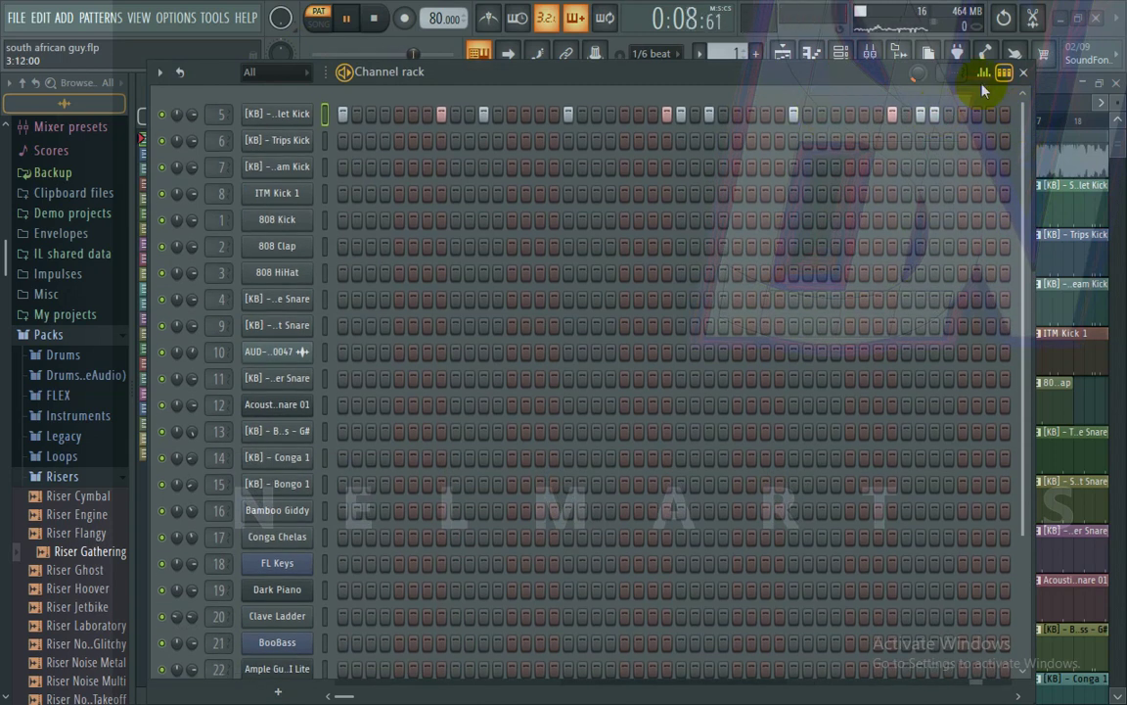
- Move the Channel rack off the pattern list and audition the Trips Kick, Dream Kick and ITM Kick 1 patterns
{"action": "left_click", "coordinate": [795, 72]}
{"action": "left_click_drag", "start_coordinate": [829, 78], "coordinate": [865, 81]}
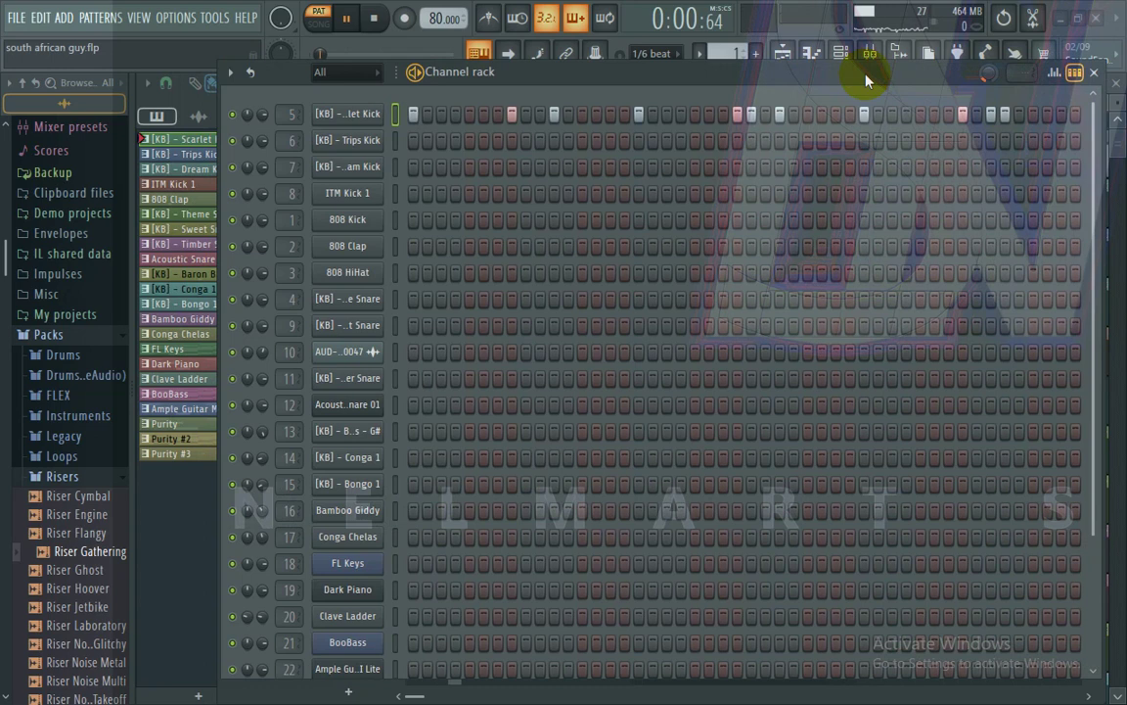
{"action": "left_click", "coordinate": [198, 155]}
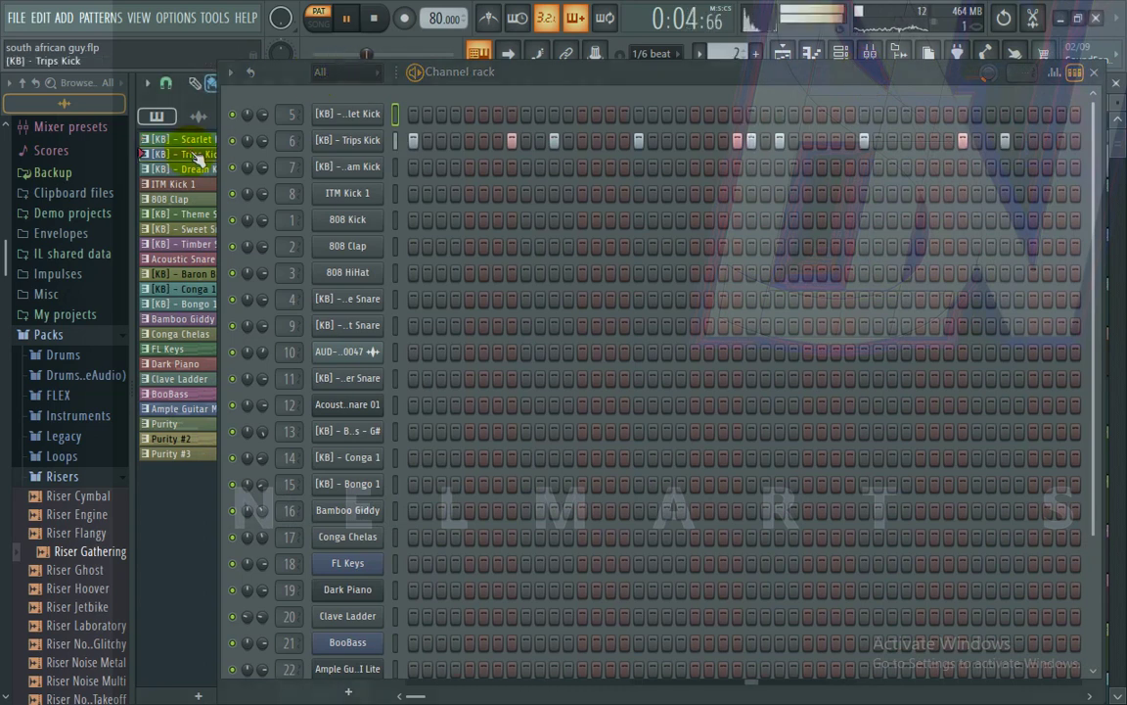
{"action": "left_click", "coordinate": [200, 169]}
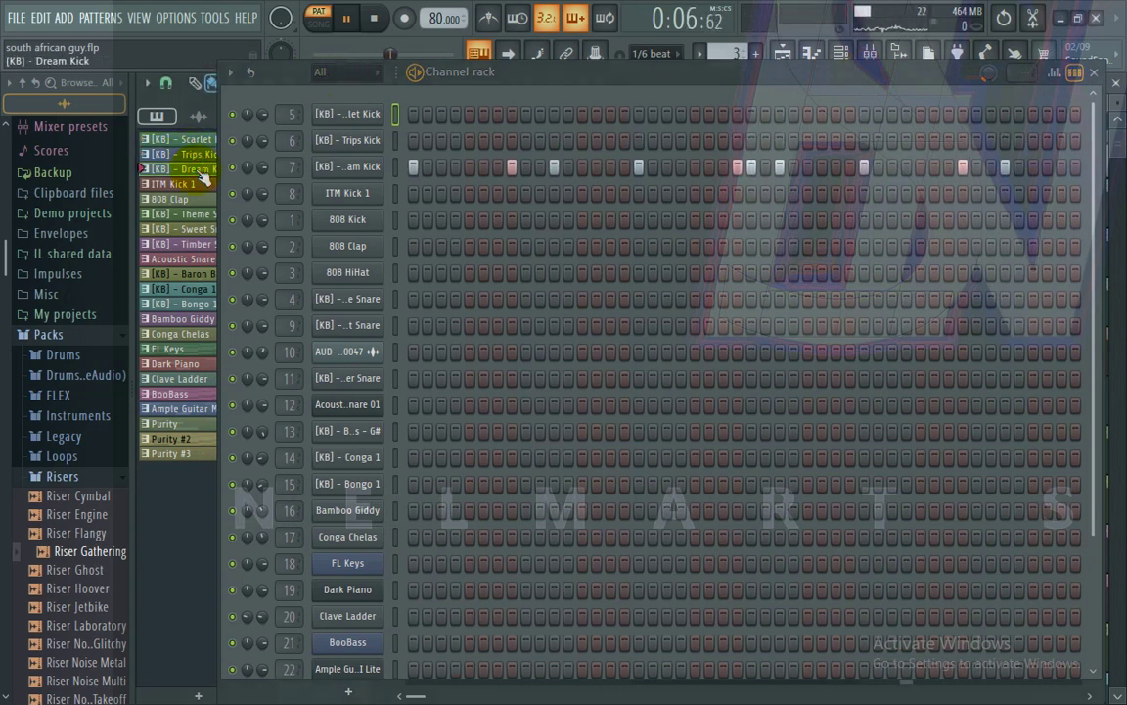
{"action": "left_click", "coordinate": [196, 184]}
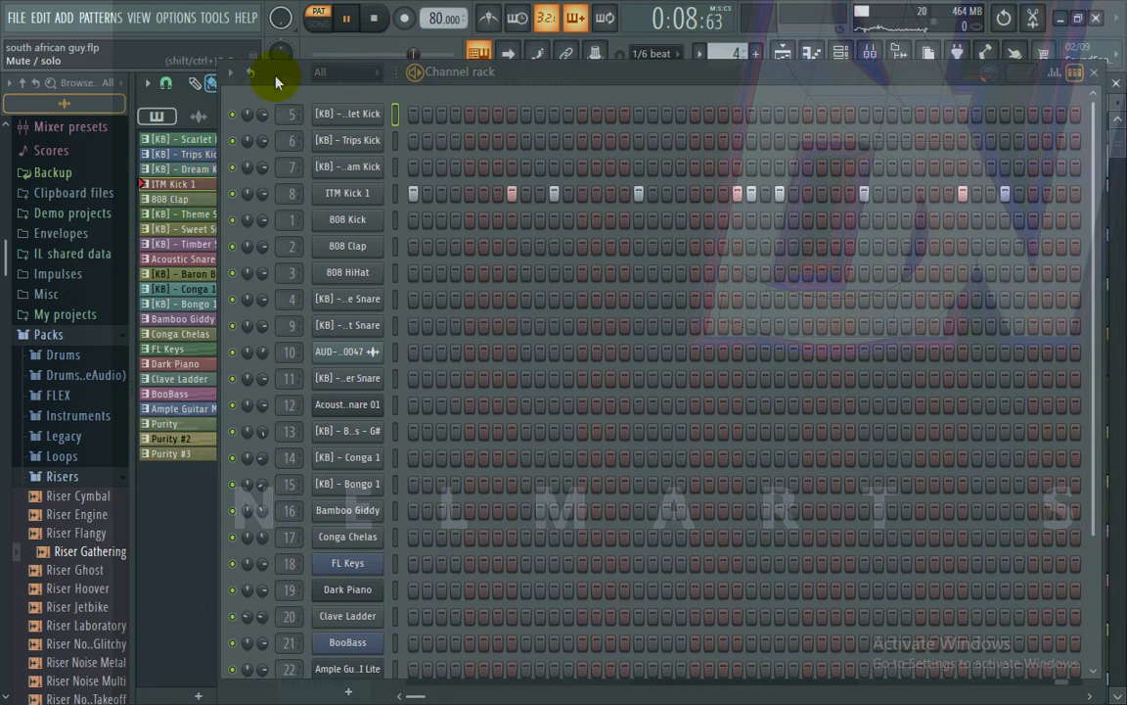
- Open the screen annotation tools and write the large text "JUST KICK LAYEYR" across the Channel rack
{"action": "mouse_move", "coordinate": [647, 8]}
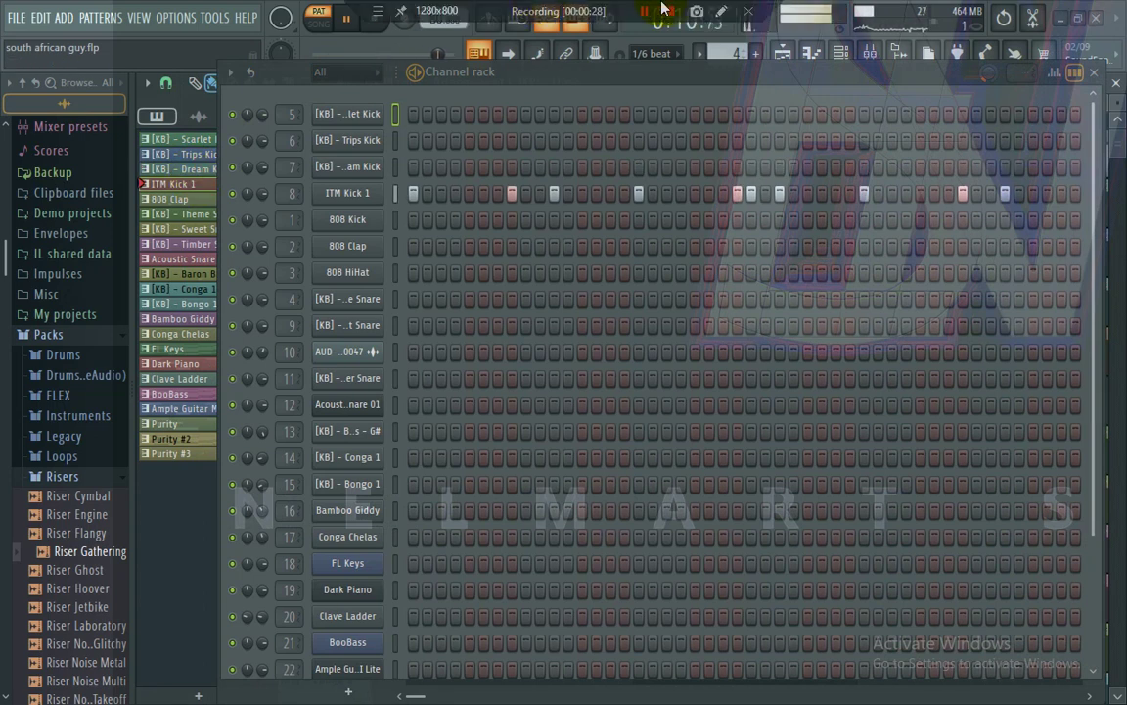
{"action": "left_click", "coordinate": [715, 13]}
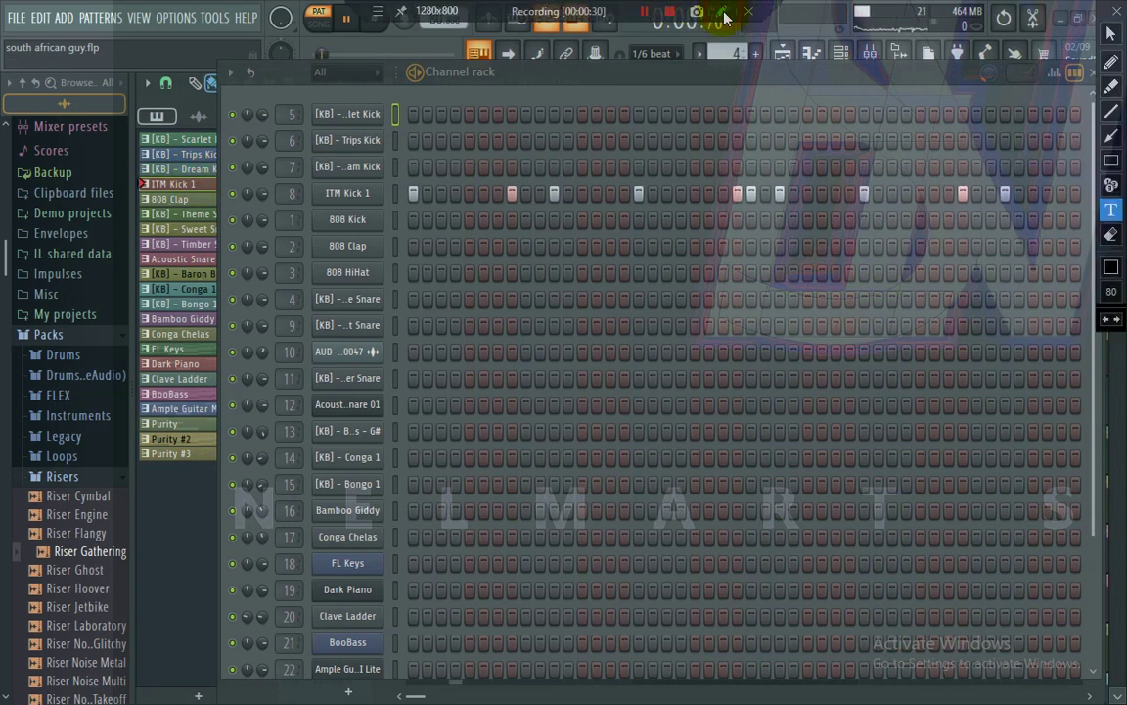
{"action": "left_click", "coordinate": [205, 191]}
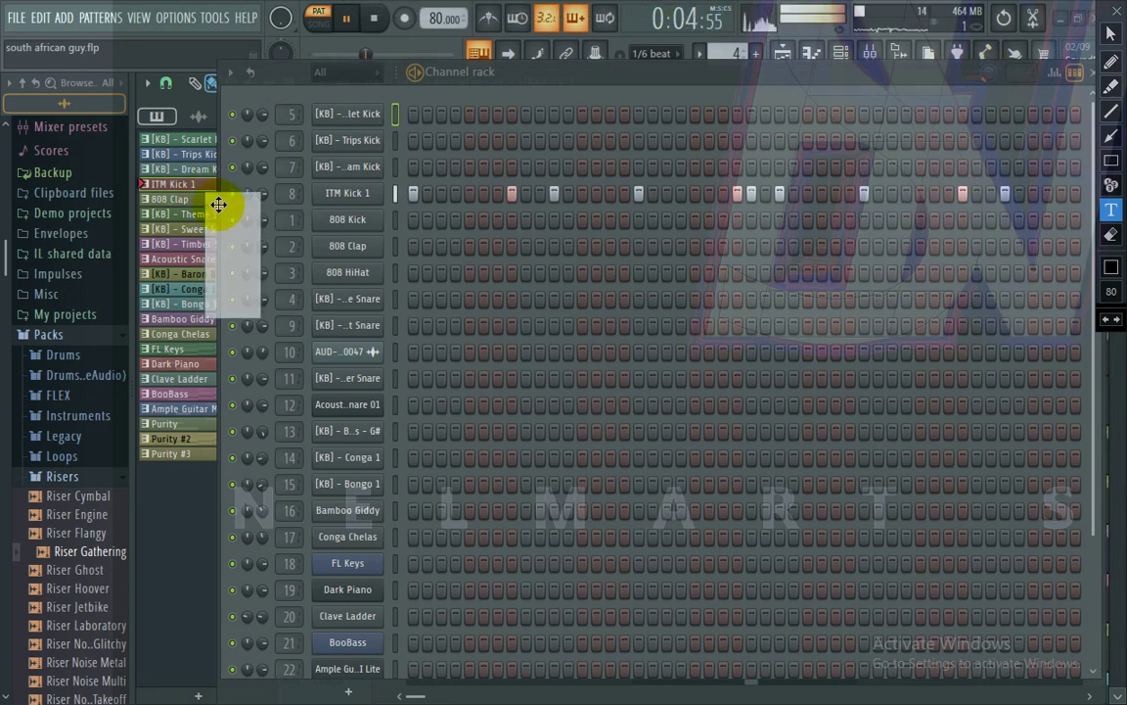
{"action": "type", "text": "JUST"}
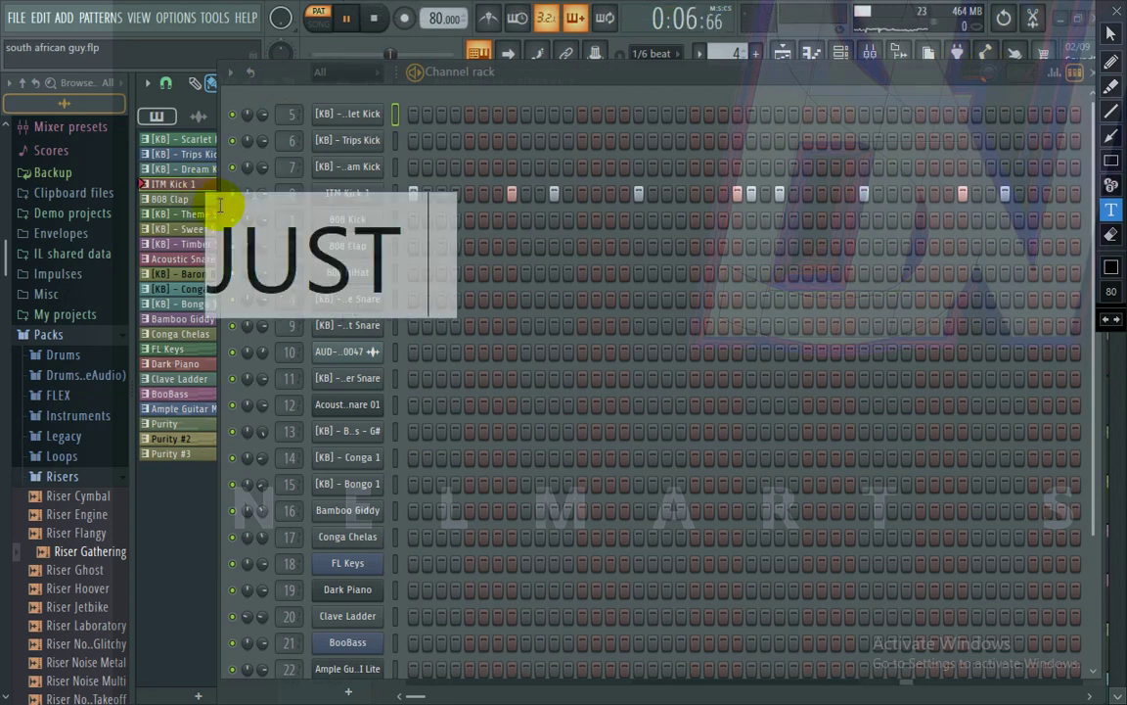
{"action": "type", "text": " KICK "}
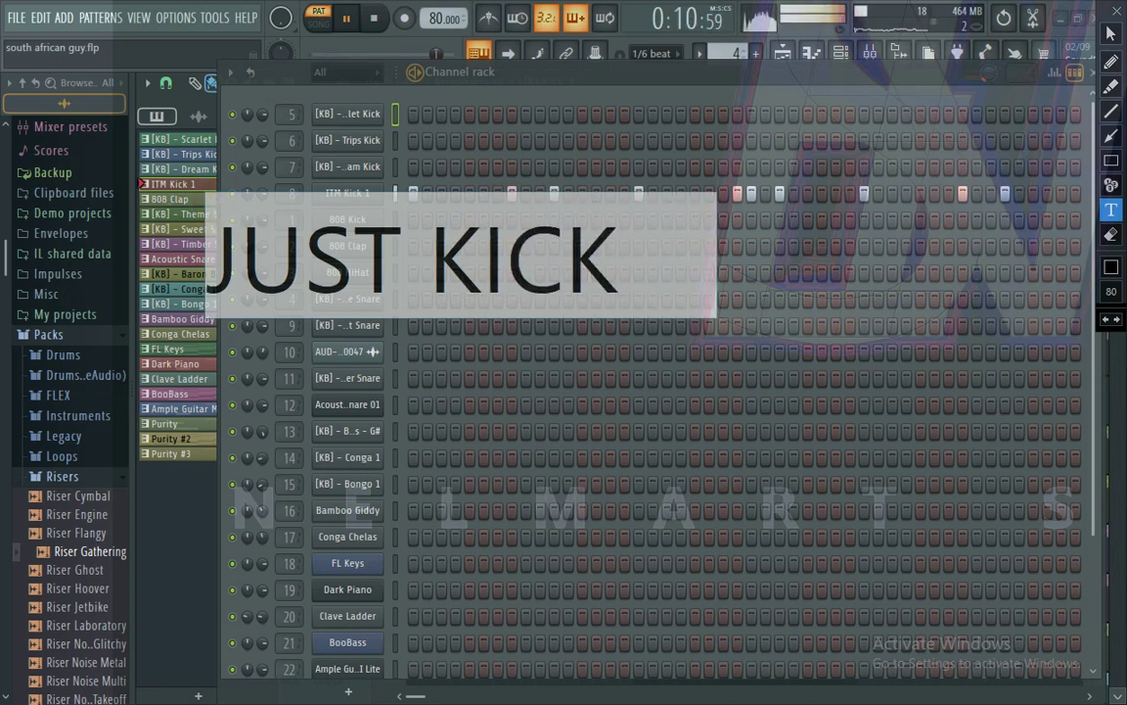
{"action": "type", "text": "LAYEY"}
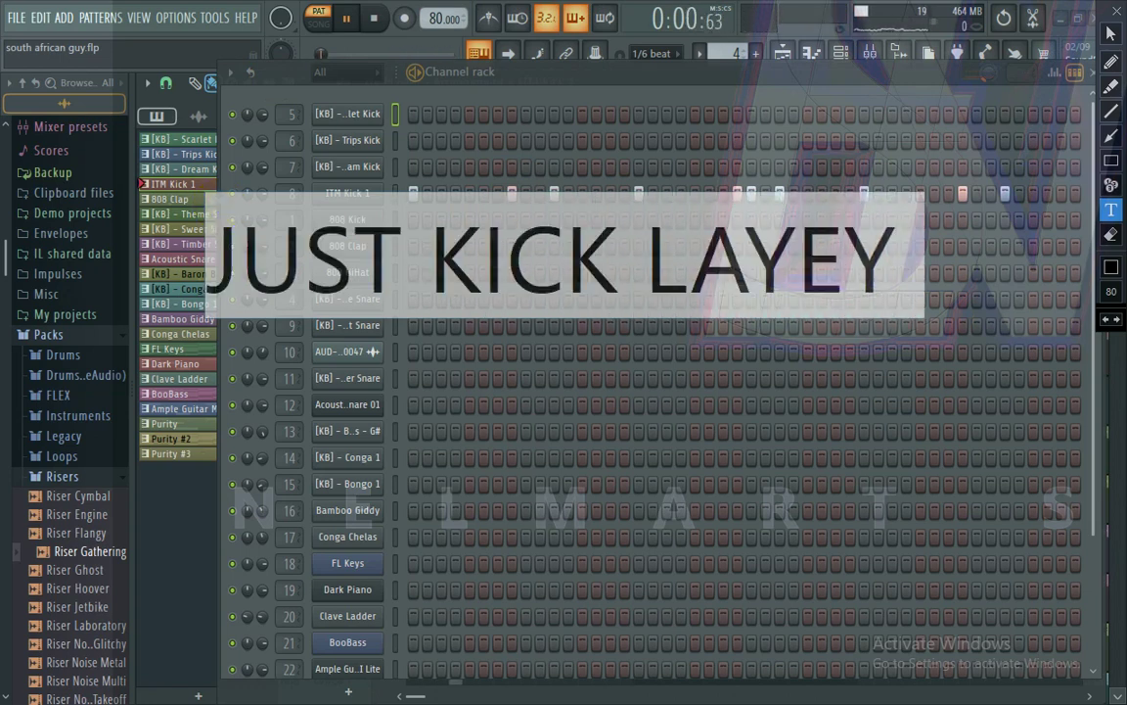
{"action": "type", "text": "R"}
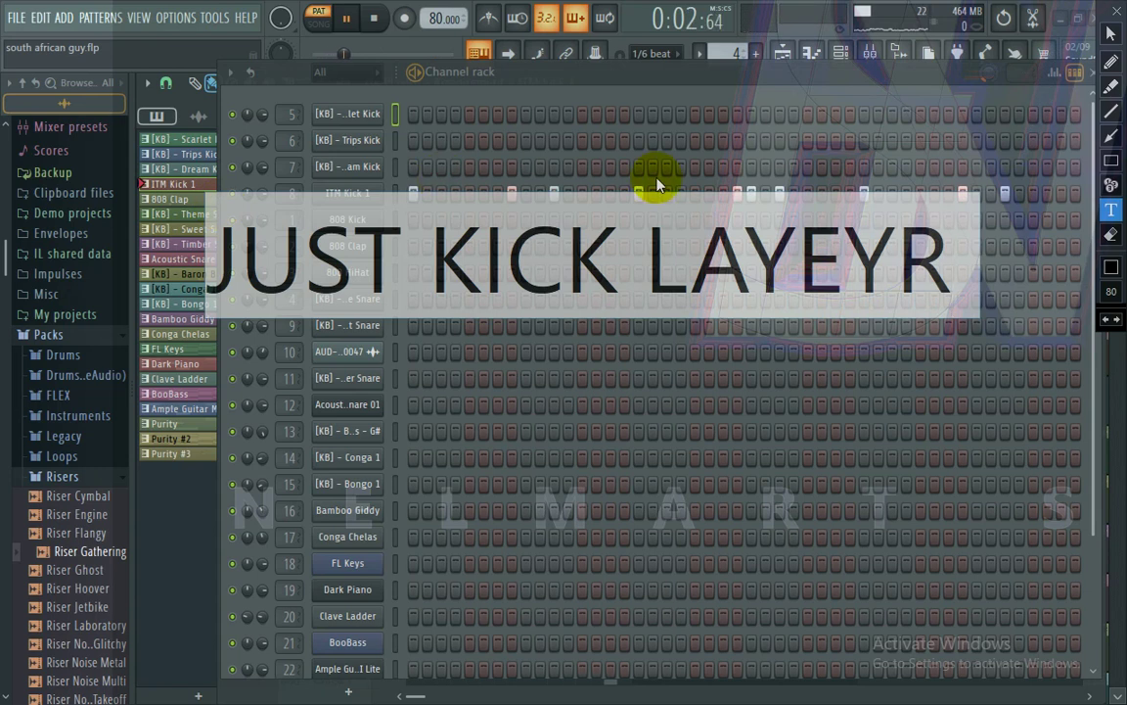
- Erase the text annotation over the Channel rack and return to the normal pointer
{"action": "left_click", "coordinate": [1111, 235]}
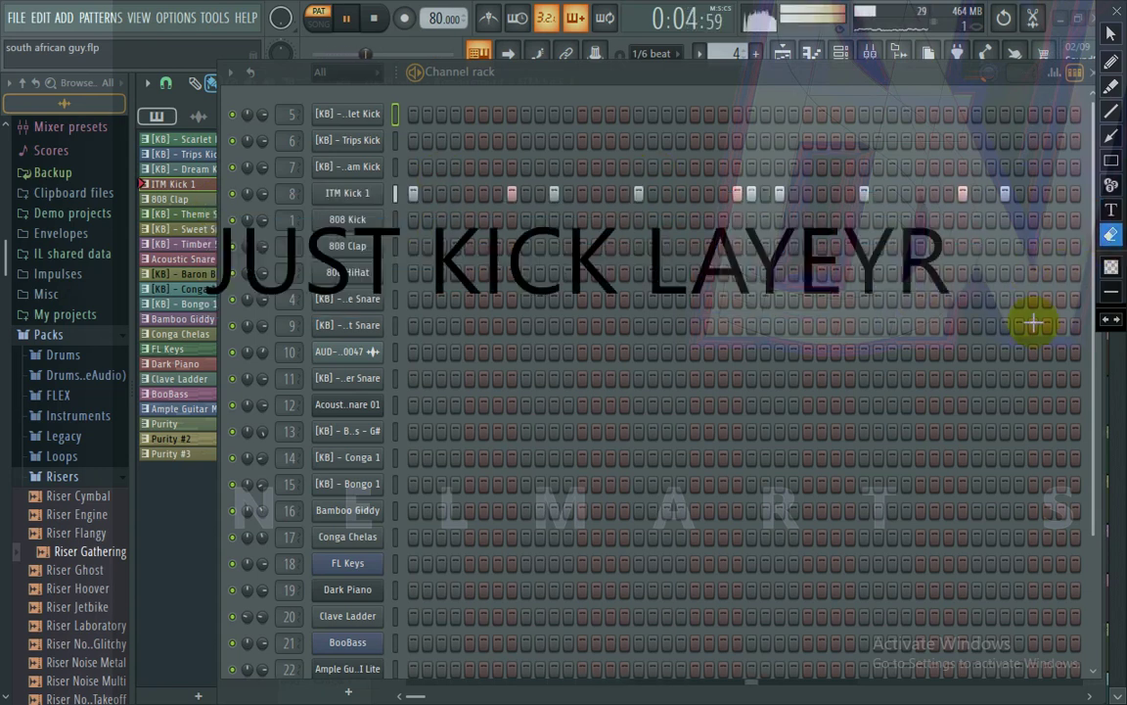
{"action": "left_click_drag", "start_coordinate": [3, 161], "coordinate": [365, 194]}
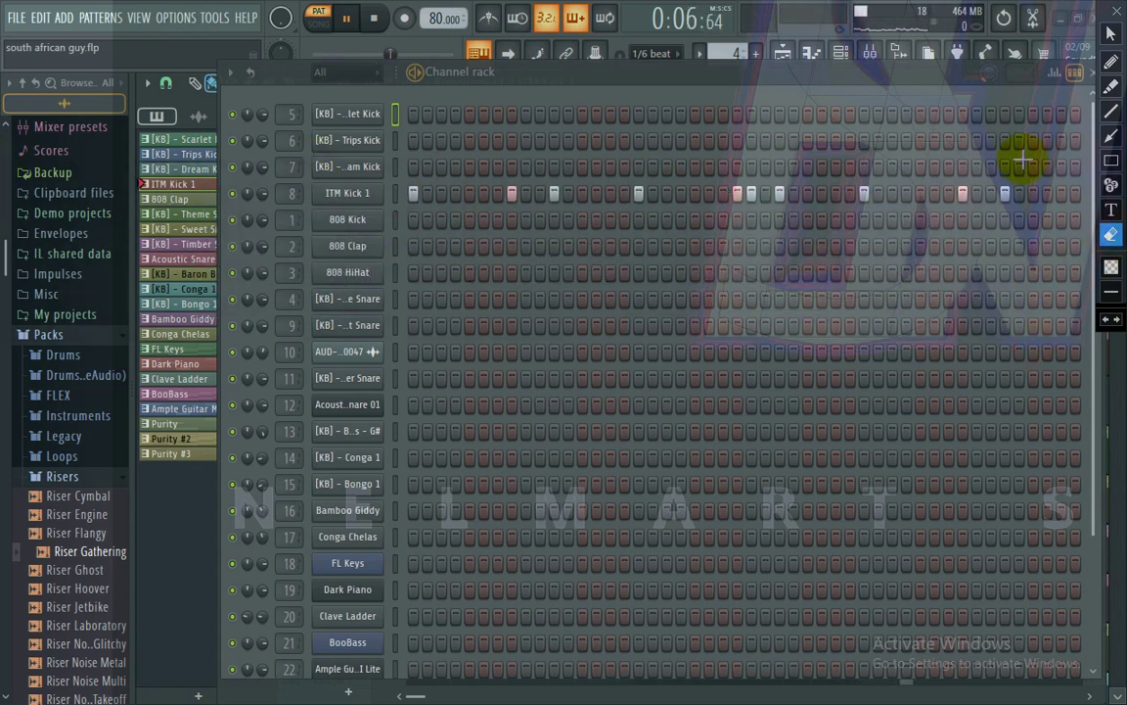
{"action": "left_click", "coordinate": [1110, 36]}
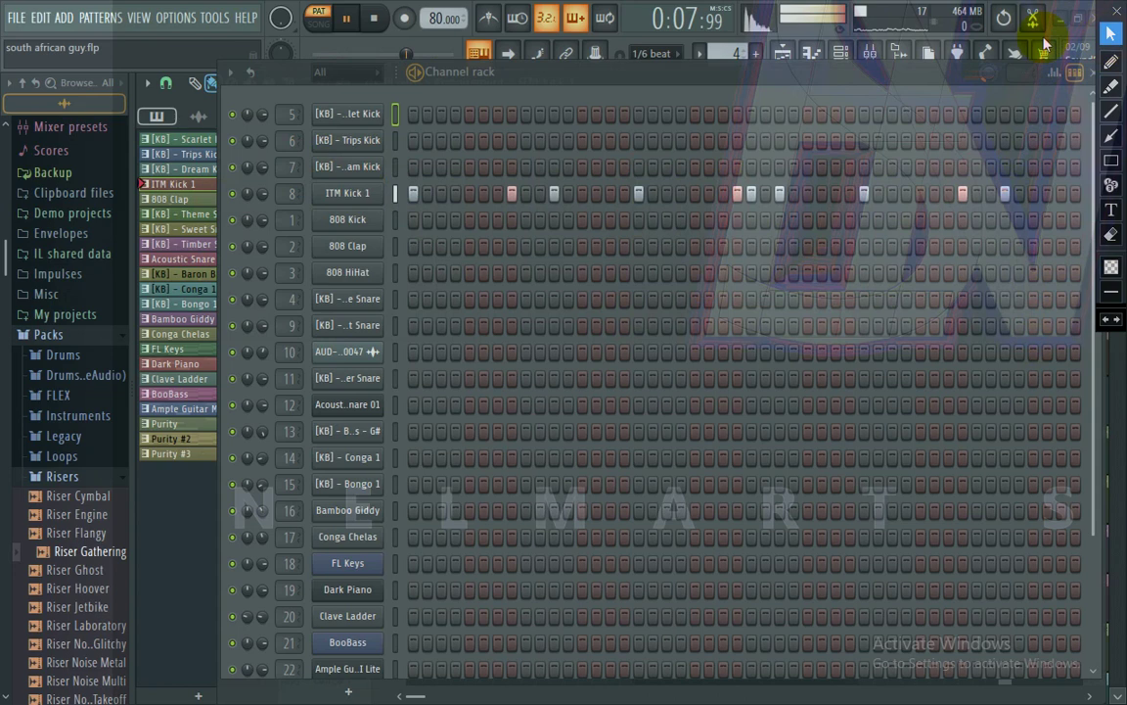
- Audition the 808 Clap, Theme Snare, Sweet Snare, Timber Snare, Acoustic Snare and Baron bass patterns, ending on Acoustic Snare with playback stopped
{"action": "left_click", "coordinate": [177, 203]}
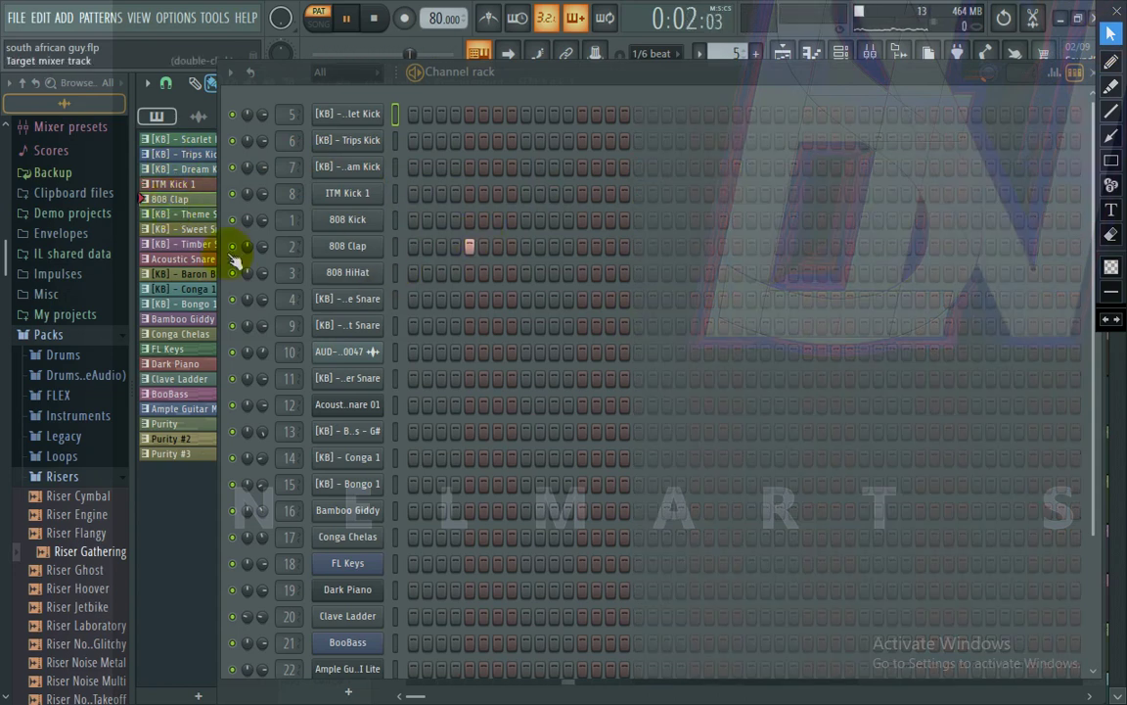
{"action": "left_click", "coordinate": [195, 215]}
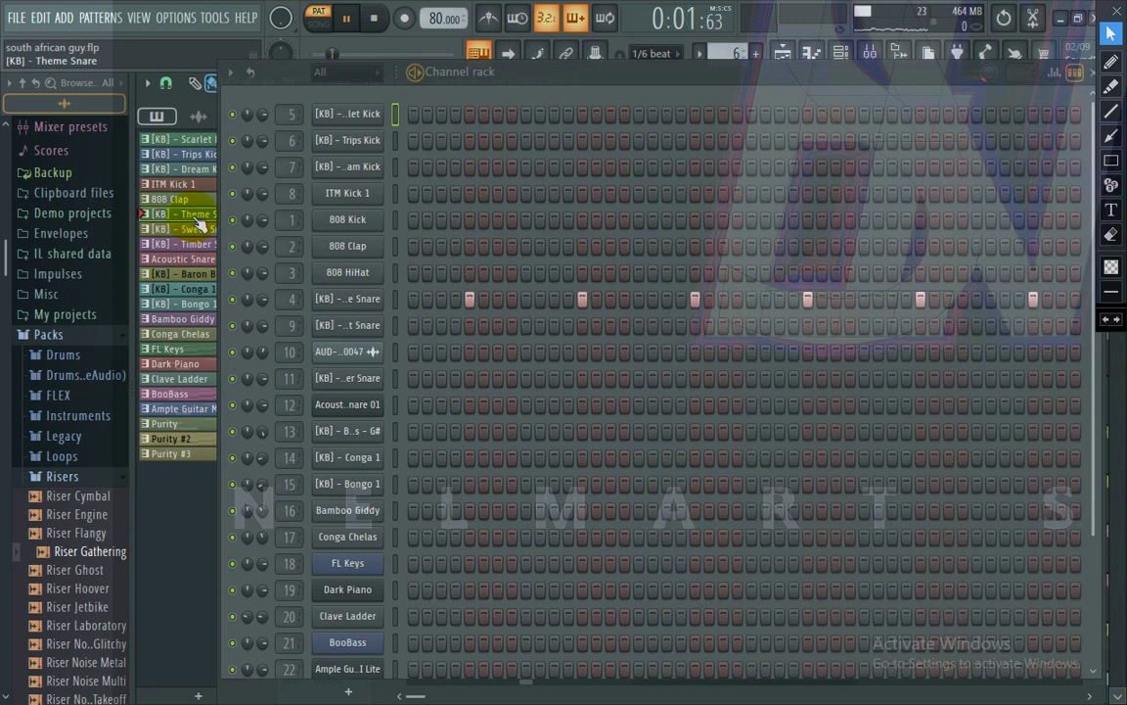
{"action": "left_click", "coordinate": [196, 231]}
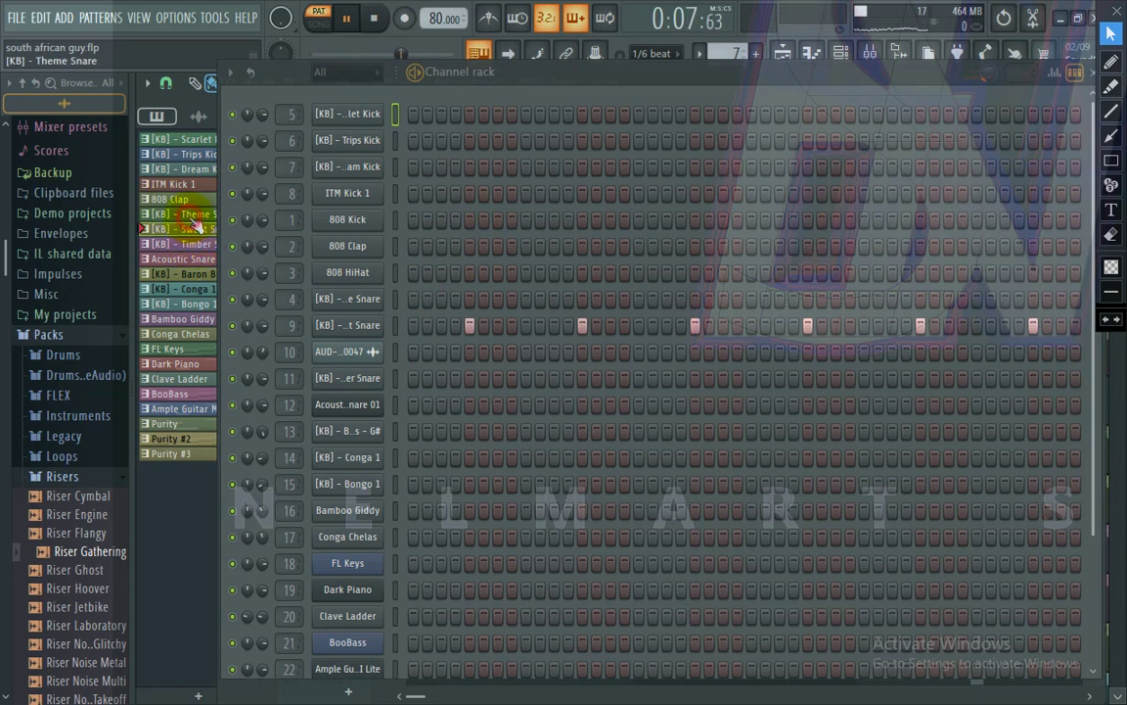
{"action": "left_click", "coordinate": [194, 215]}
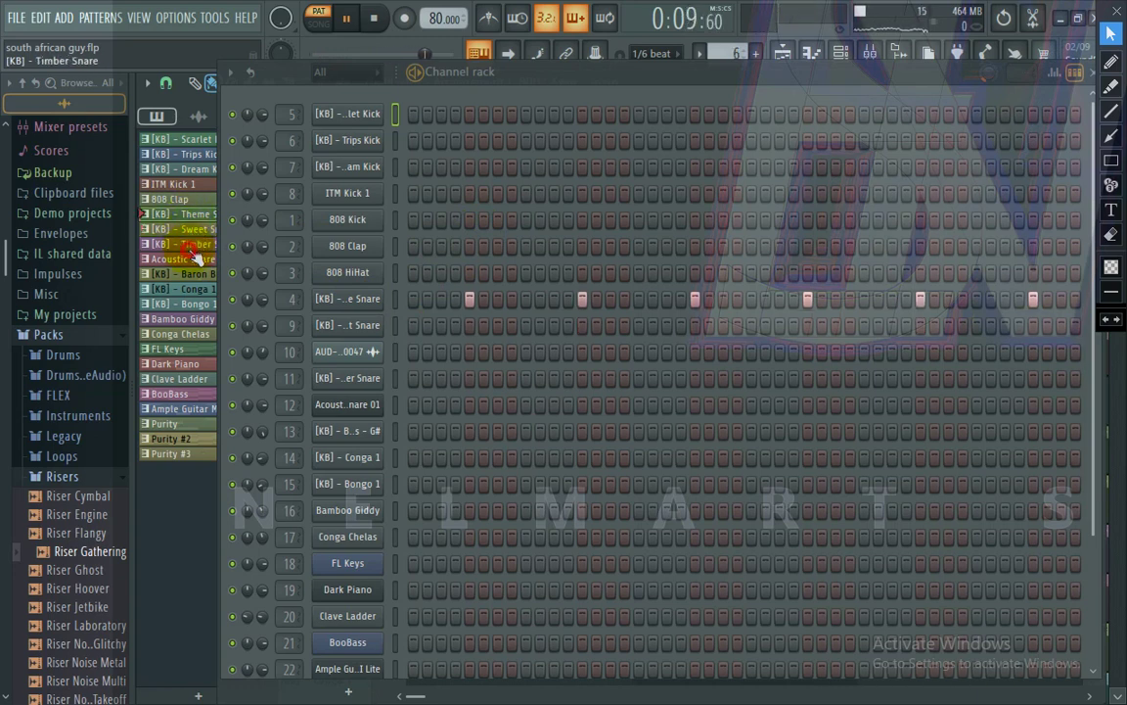
{"action": "left_click", "coordinate": [192, 246]}
{"action": "left_click", "coordinate": [193, 259]}
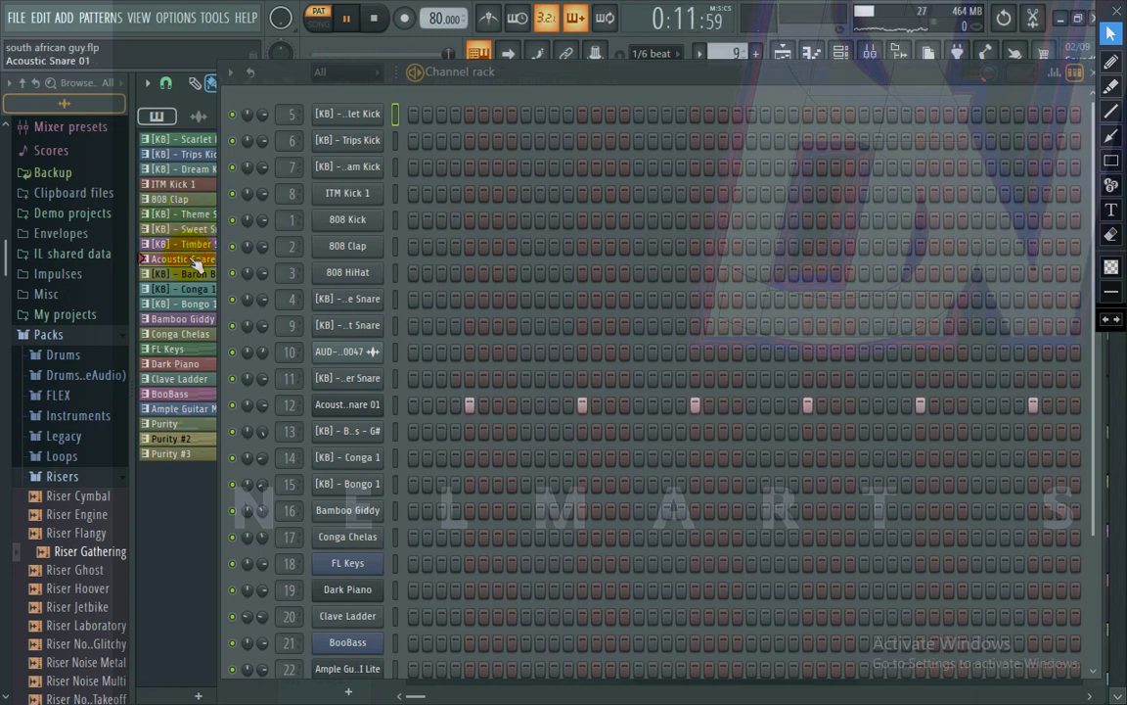
{"action": "left_click", "coordinate": [193, 275]}
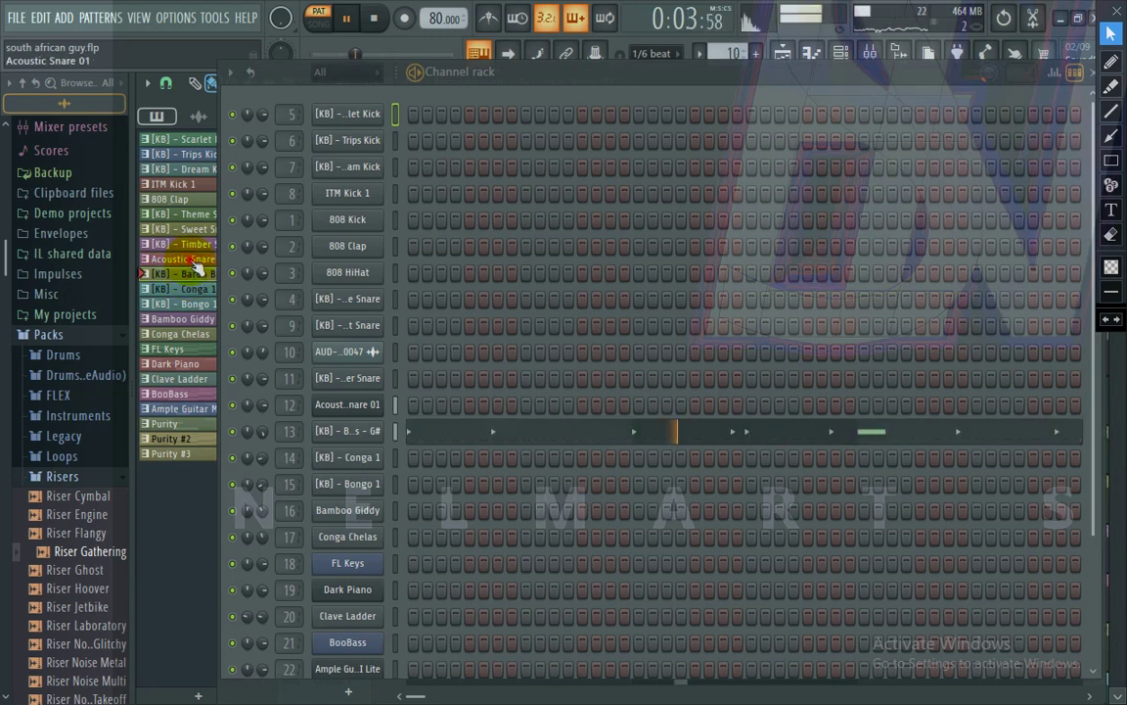
{"action": "left_click", "coordinate": [195, 260]}
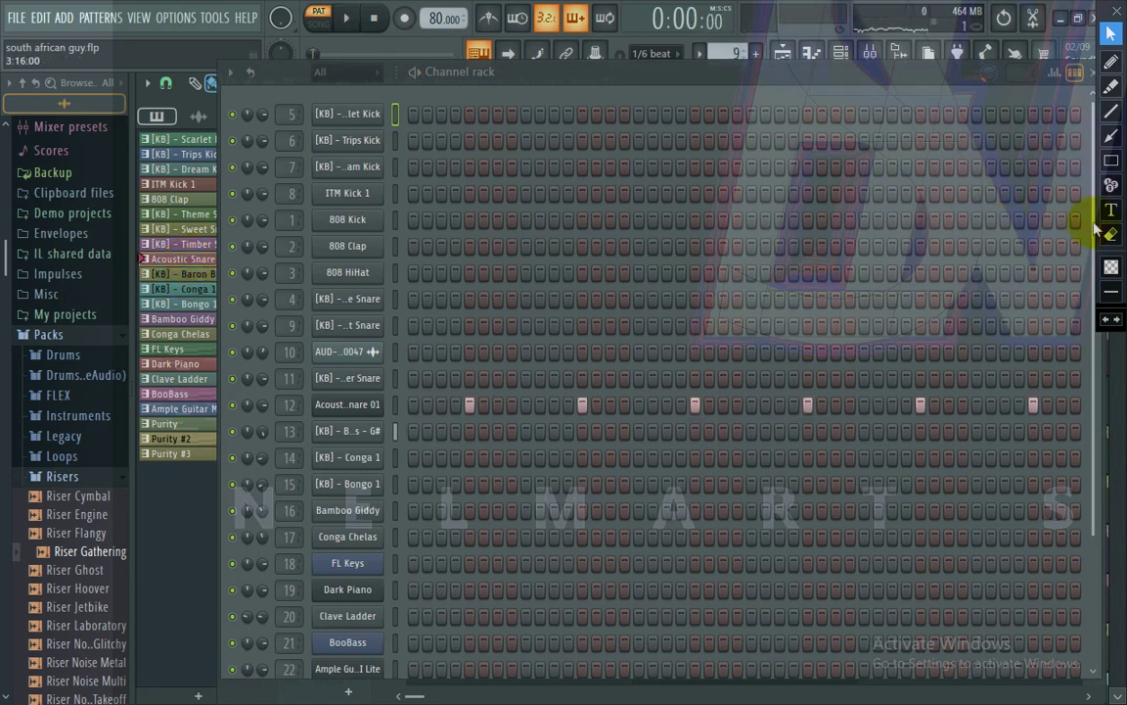
- Draw a red annotation rectangle around the four kick patterns from Scarlet Kick to ITM Kick 1 and mark it with number 1
{"action": "left_click", "coordinate": [1111, 160]}
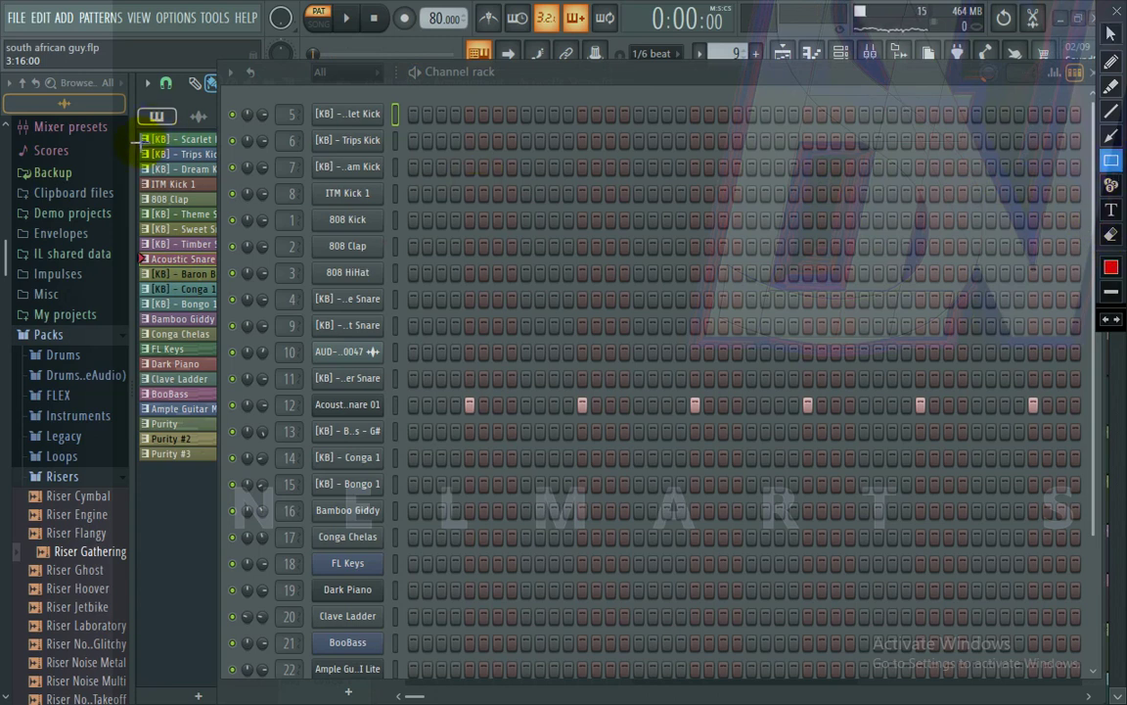
{"action": "left_click_drag", "start_coordinate": [135, 132], "coordinate": [218, 194]}
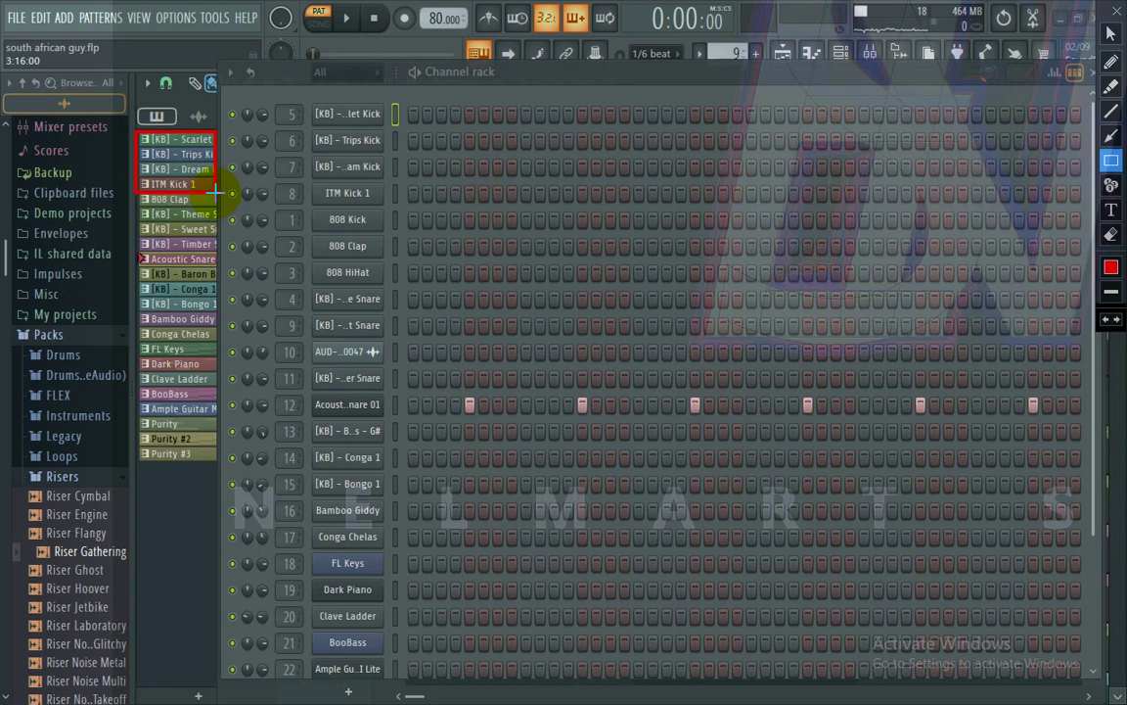
{"action": "left_click_drag", "start_coordinate": [217, 194], "coordinate": [217, 191]}
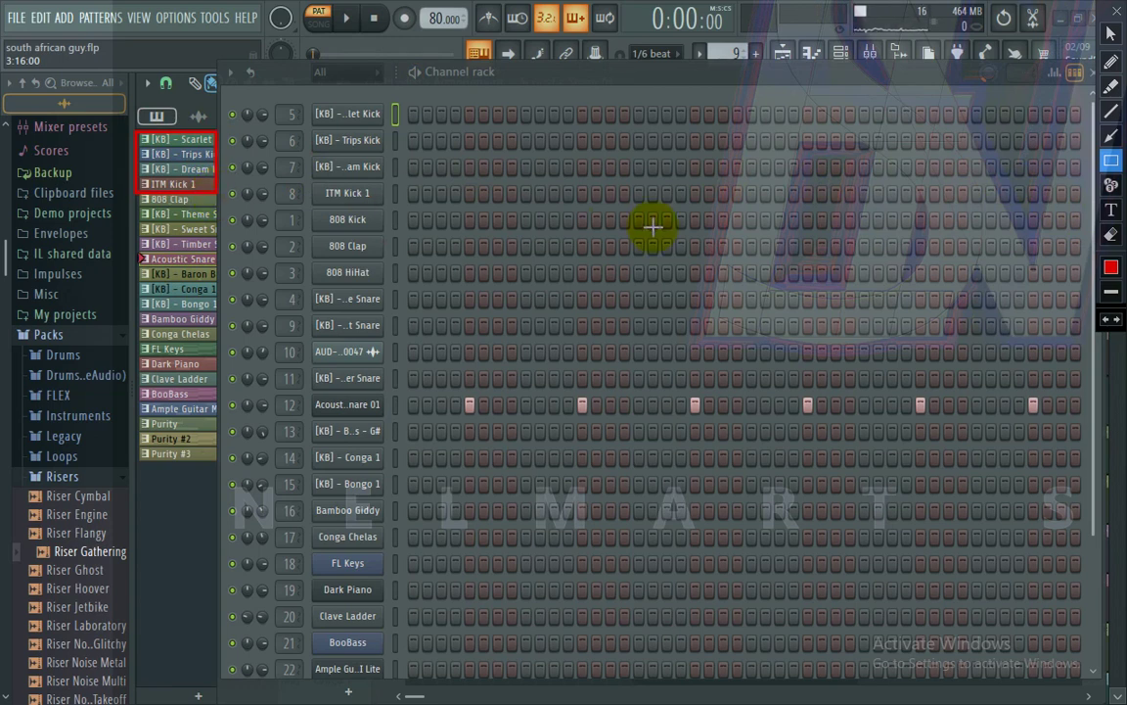
{"action": "left_click", "coordinate": [1109, 187]}
{"action": "left_click", "coordinate": [175, 162]}
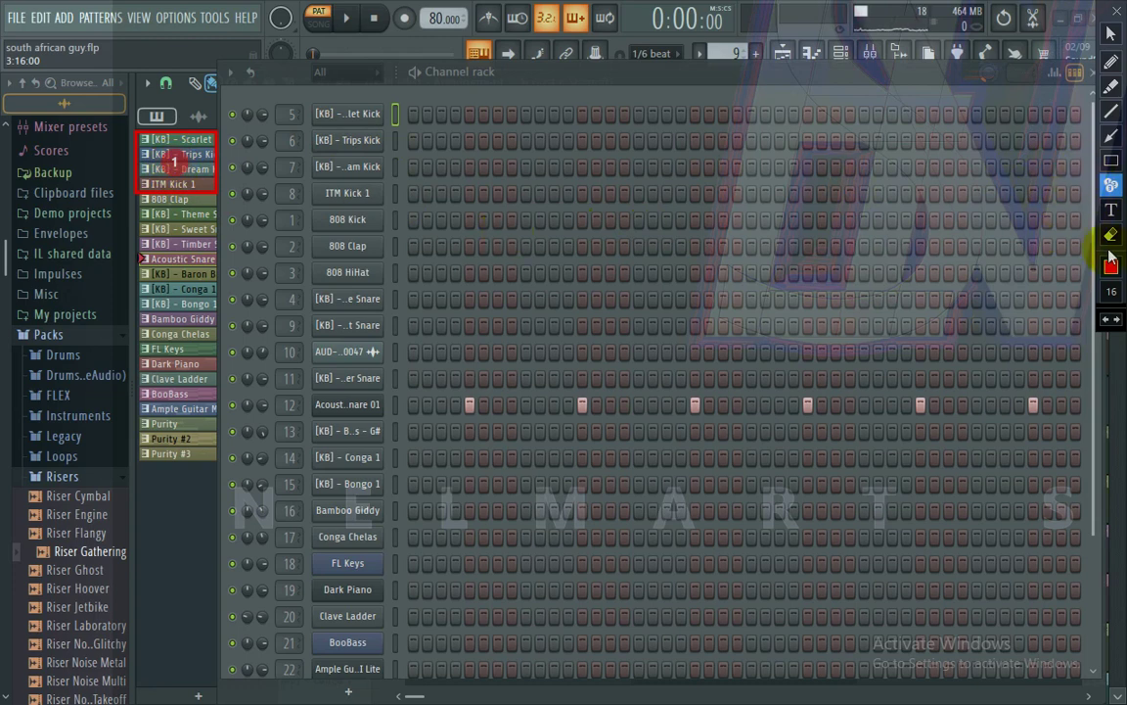
- Point a red arrow at the boxed kick patterns and place the text label "KICK" above them
{"action": "left_click", "coordinate": [1111, 134]}
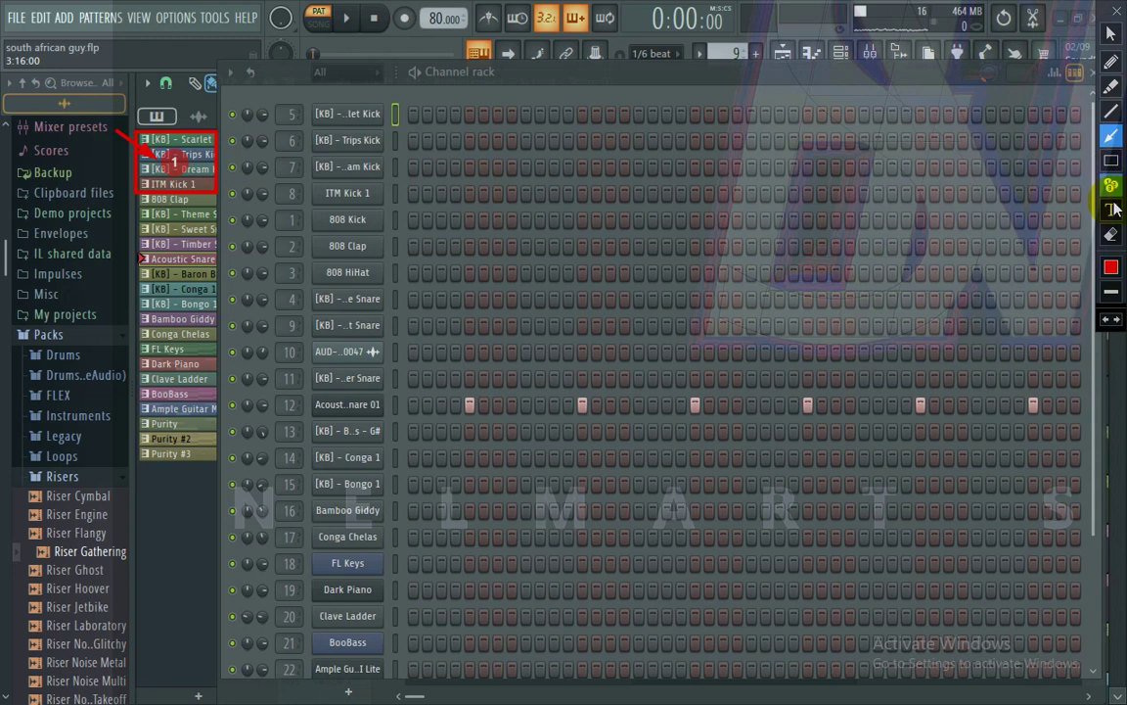
{"action": "left_click", "coordinate": [63, 102]}
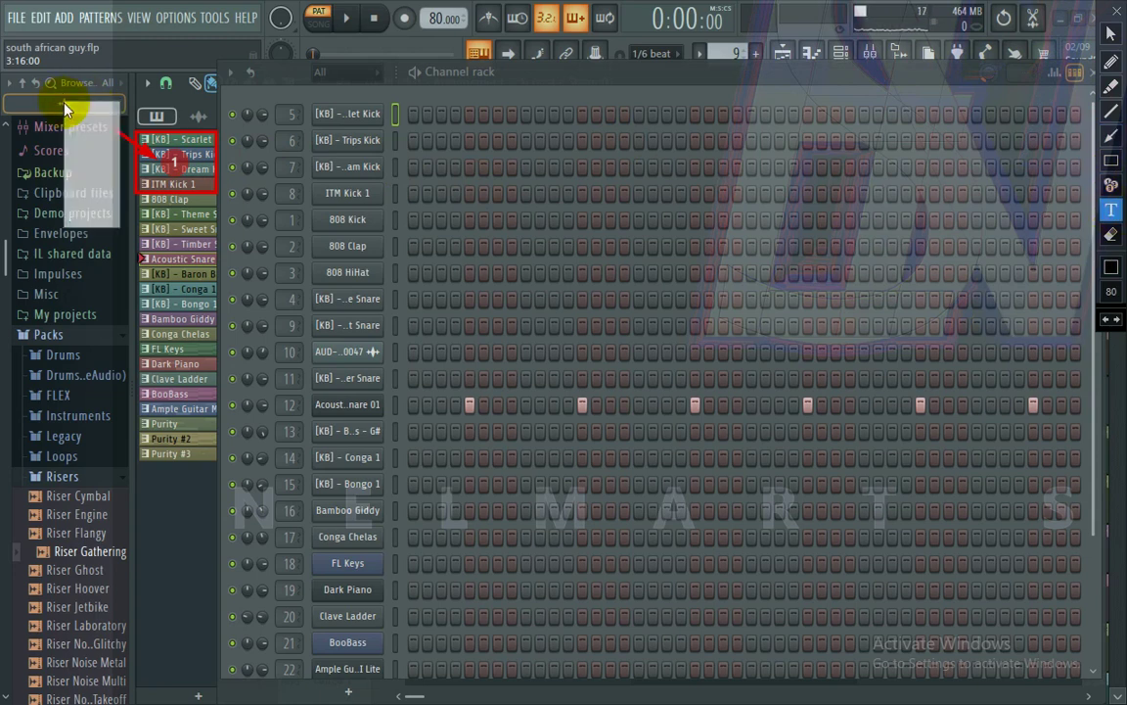
{"action": "type", "text": "KIC"}
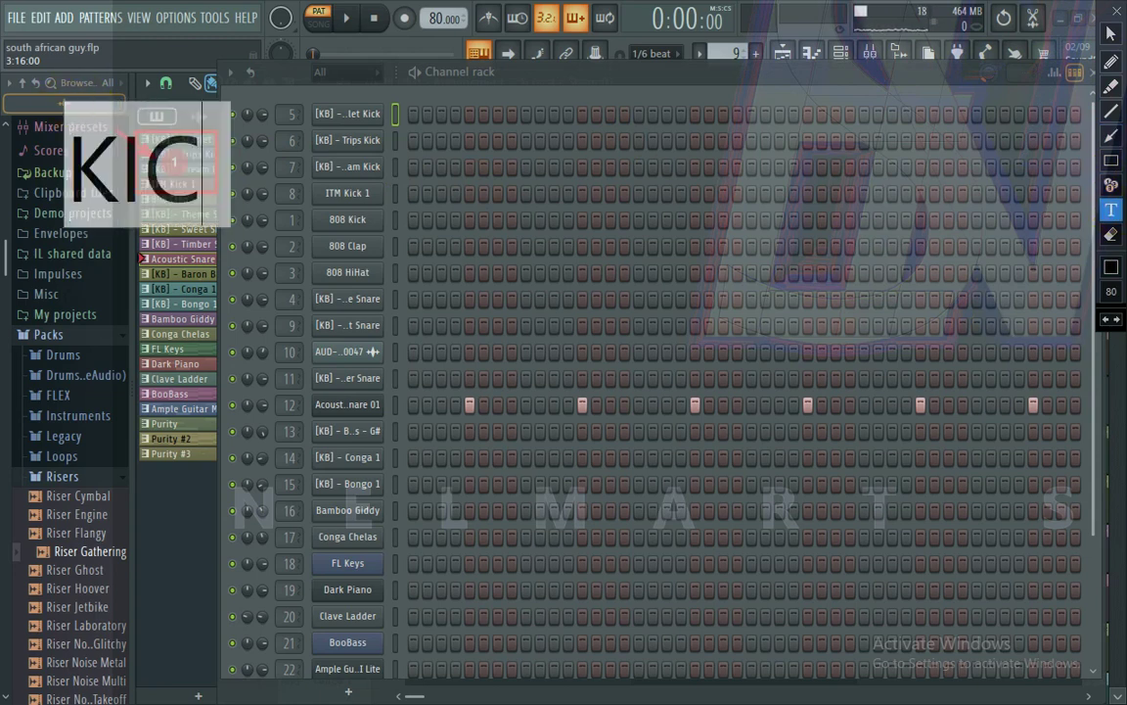
{"action": "type", "text": "K"}
{"action": "mouse_move", "coordinate": [251, 202]}
{"action": "left_mouse_down"}
{"action": "mouse_move", "coordinate": [201, 151]}
{"action": "mouse_move", "coordinate": [224, 124]}
{"action": "mouse_move", "coordinate": [203, 122]}
{"action": "left_mouse_up"}
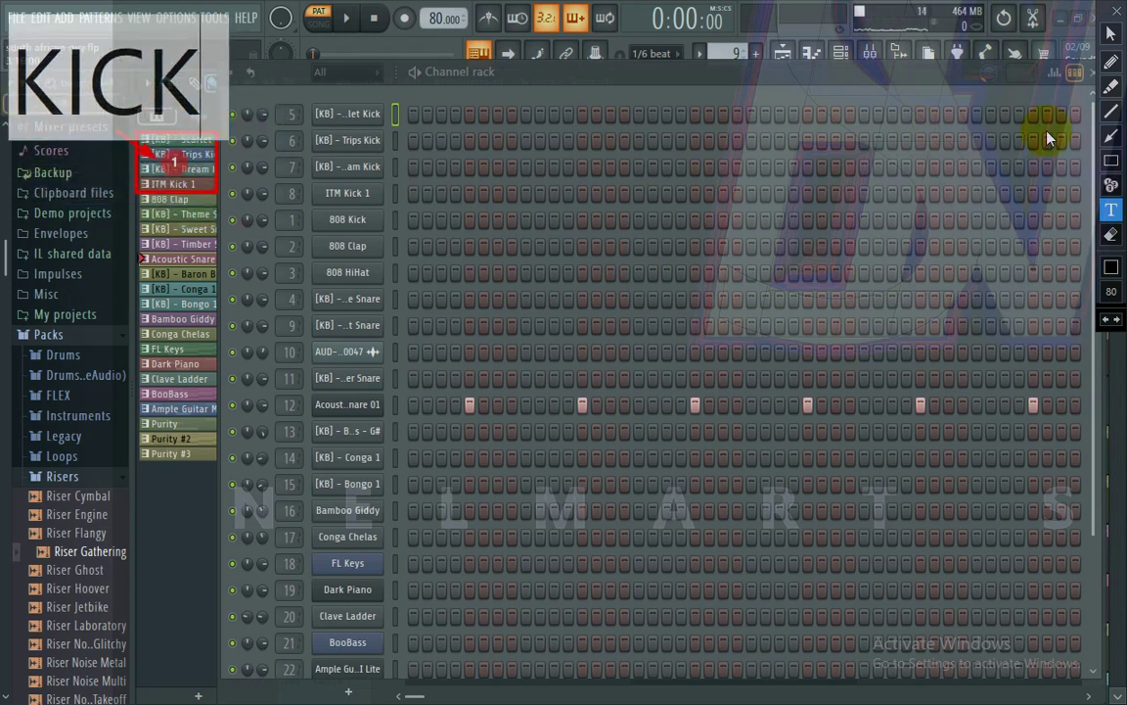
{"action": "left_click", "coordinate": [1111, 38]}
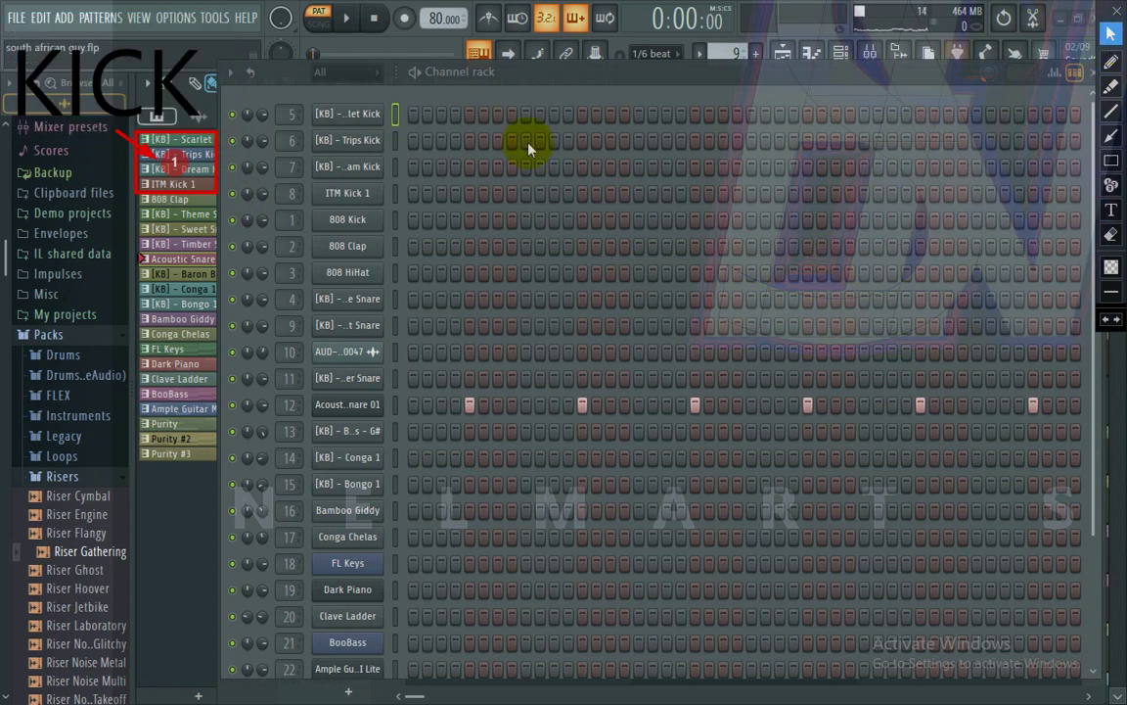
- Play back the 808 Clap, Theme Snare, Sweet Snare and Timber Snare patterns one after another
{"action": "left_click", "coordinate": [192, 200]}
{"action": "left_click", "coordinate": [196, 214]}
{"action": "left_click", "coordinate": [196, 215]}
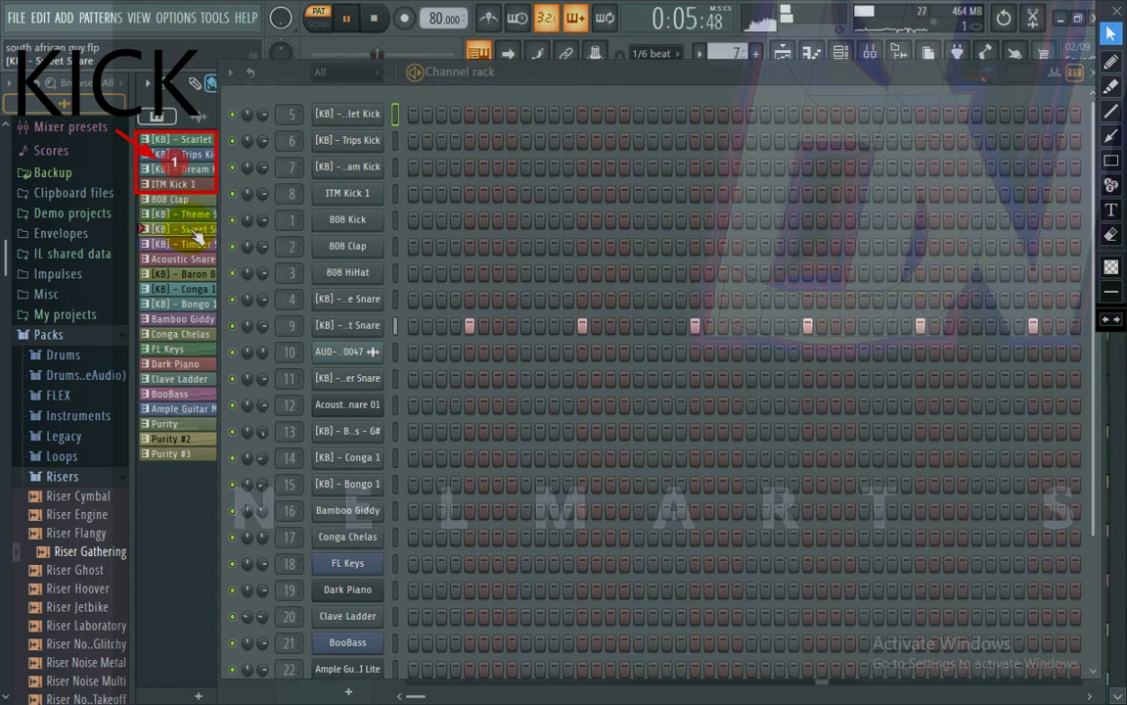
{"action": "left_click", "coordinate": [195, 231]}
{"action": "left_click", "coordinate": [195, 247]}
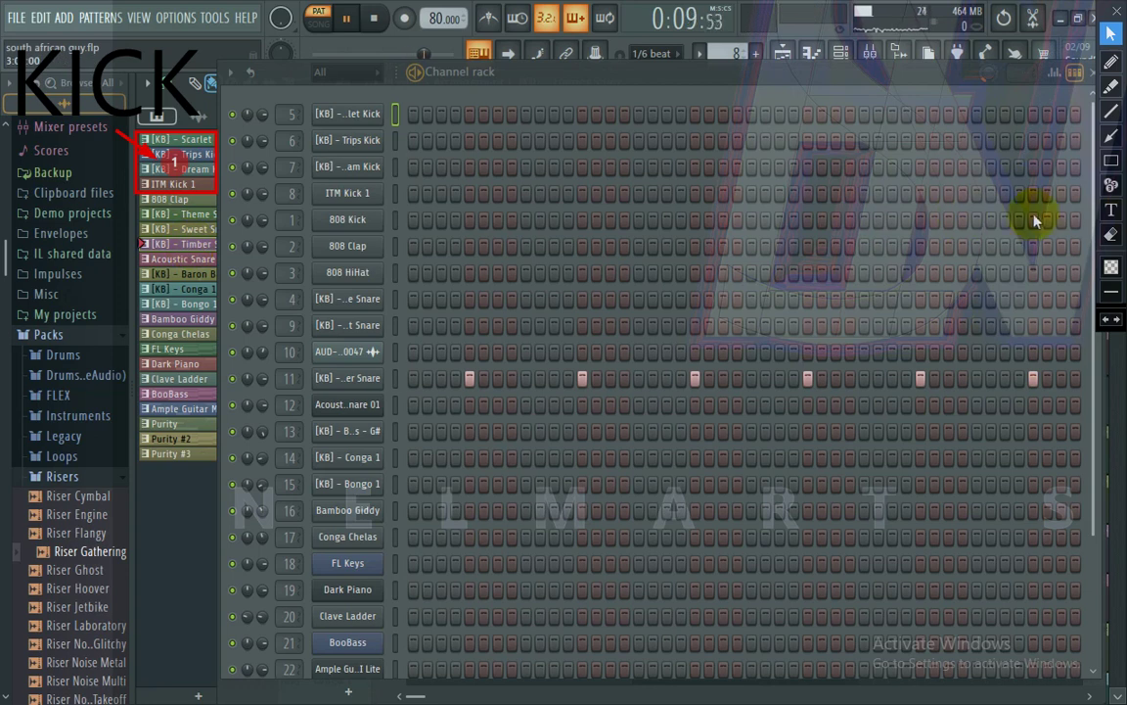
- Draw a red annotation rectangle around the patterns from 808 Clap to Acoustic Snare 01, then restore the normal pointer
{"action": "left_click", "coordinate": [1110, 161]}
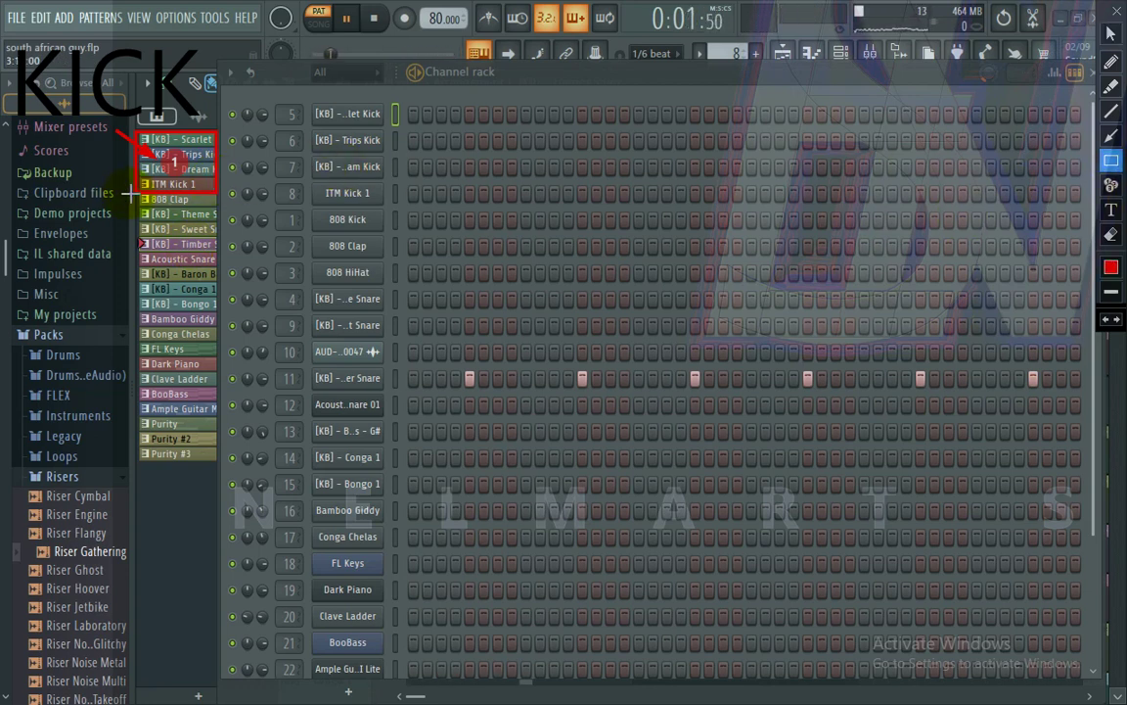
{"action": "mouse_move", "coordinate": [136, 195]}
{"action": "left_mouse_down"}
{"action": "mouse_move", "coordinate": [224, 241]}
{"action": "mouse_move", "coordinate": [217, 265]}
{"action": "left_mouse_up"}
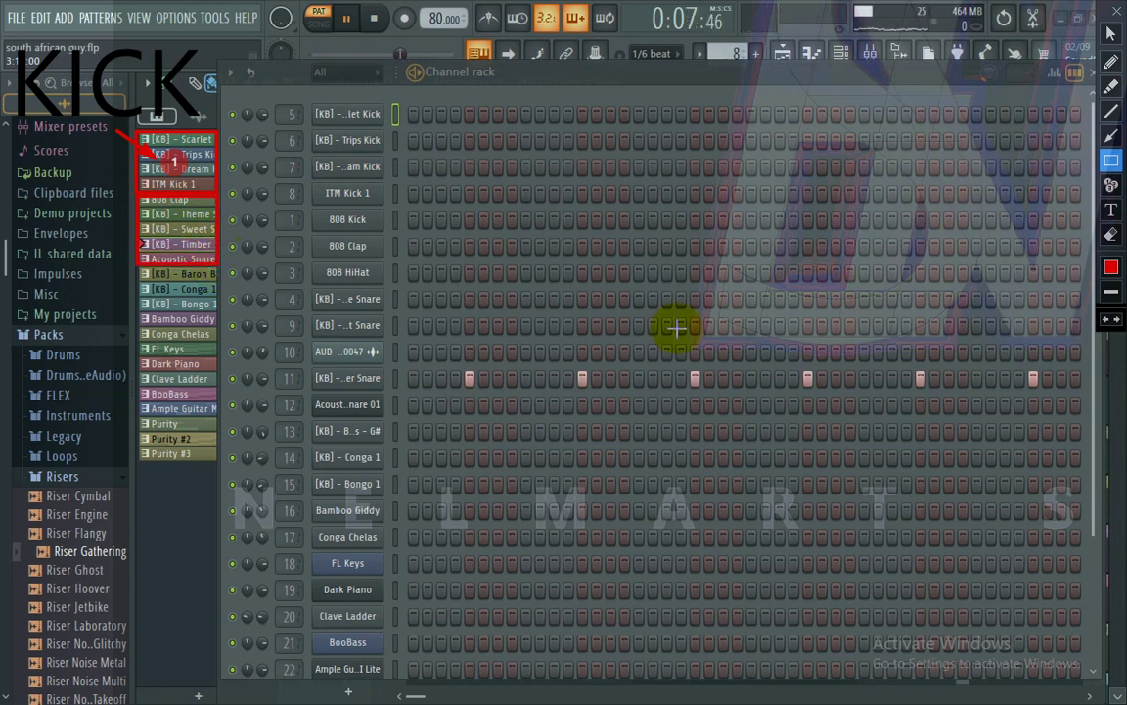
{"action": "left_click", "coordinate": [1113, 36]}
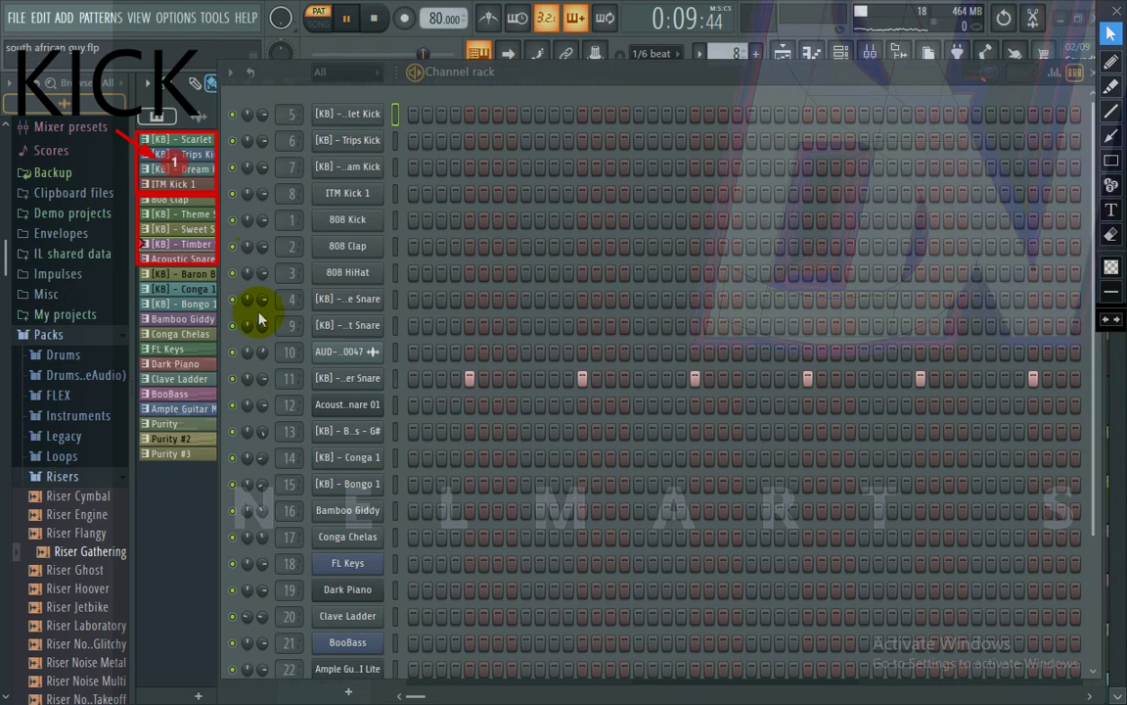
- Play the Baron Bass pattern, look along its notes in the piano roll, and close the piano roll again
{"action": "left_click", "coordinate": [205, 277]}
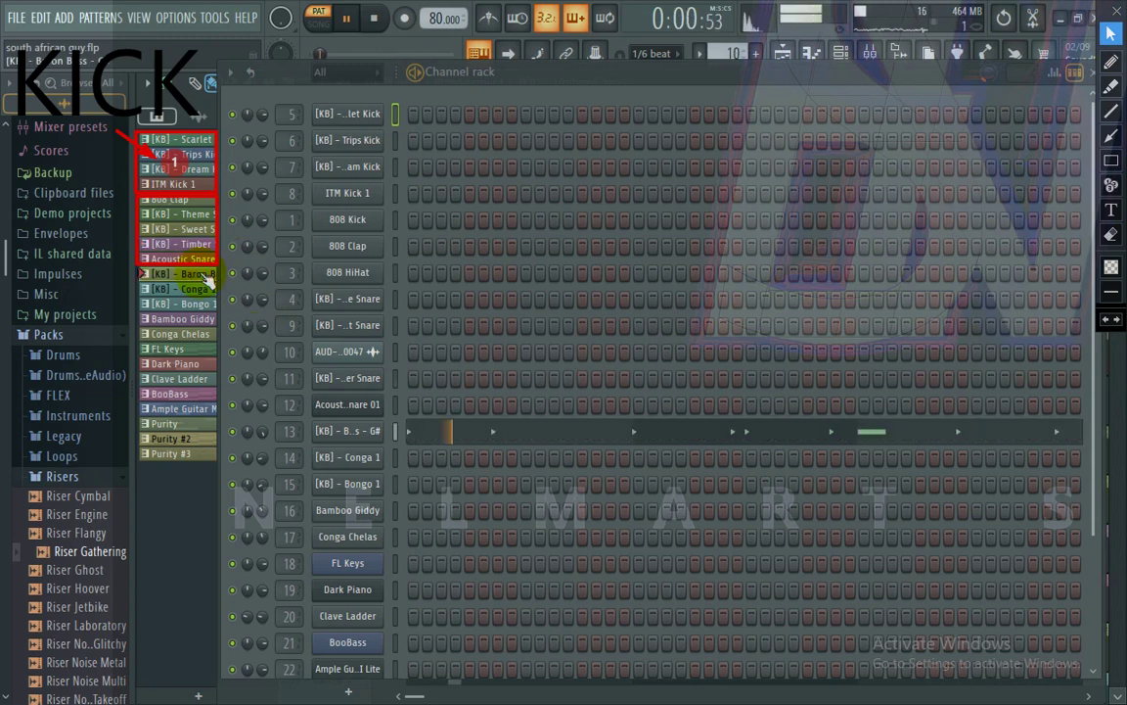
{"action": "left_click", "coordinate": [604, 442]}
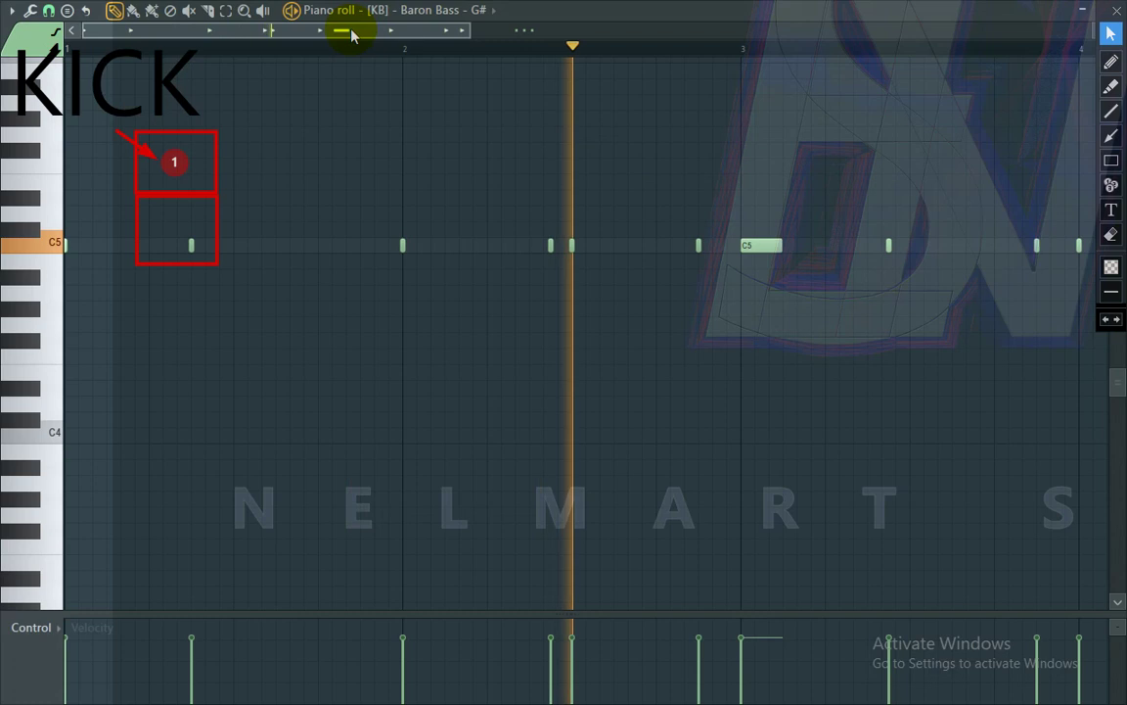
{"action": "left_click_drag", "start_coordinate": [383, 32], "coordinate": [624, 75]}
{"action": "left_click_drag", "start_coordinate": [546, 88], "coordinate": [396, 68]}
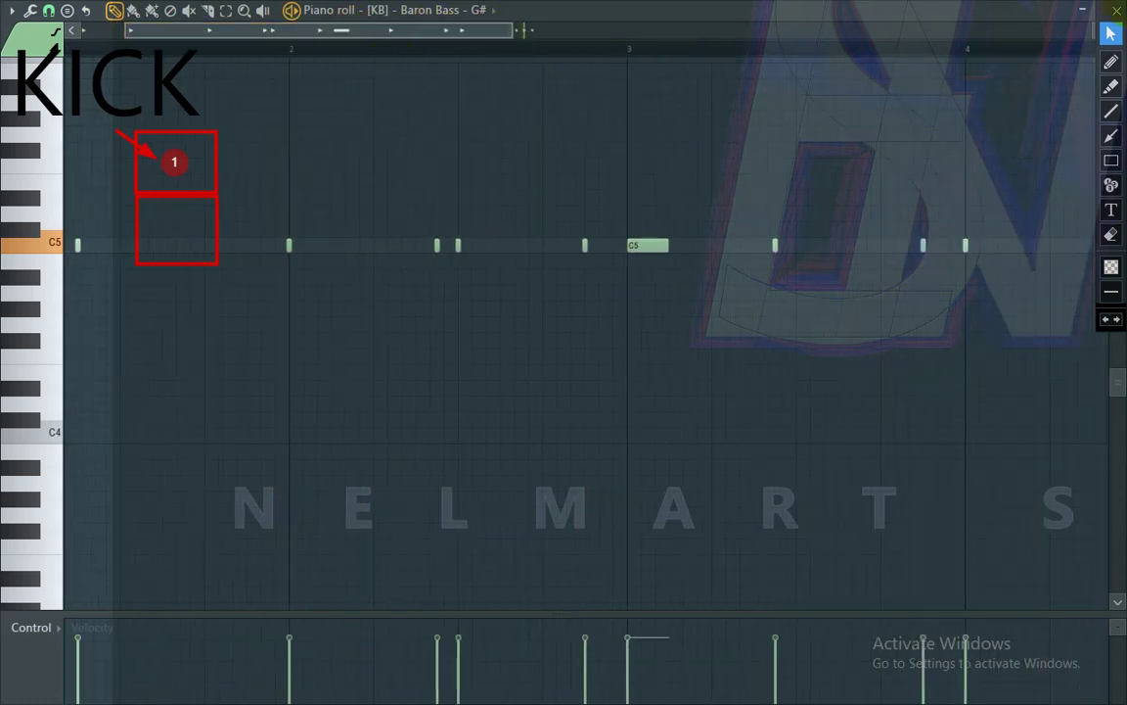
{"action": "left_click_drag", "start_coordinate": [1108, 17], "coordinate": [1101, 173]}
{"action": "left_click", "coordinate": [1118, 11]}
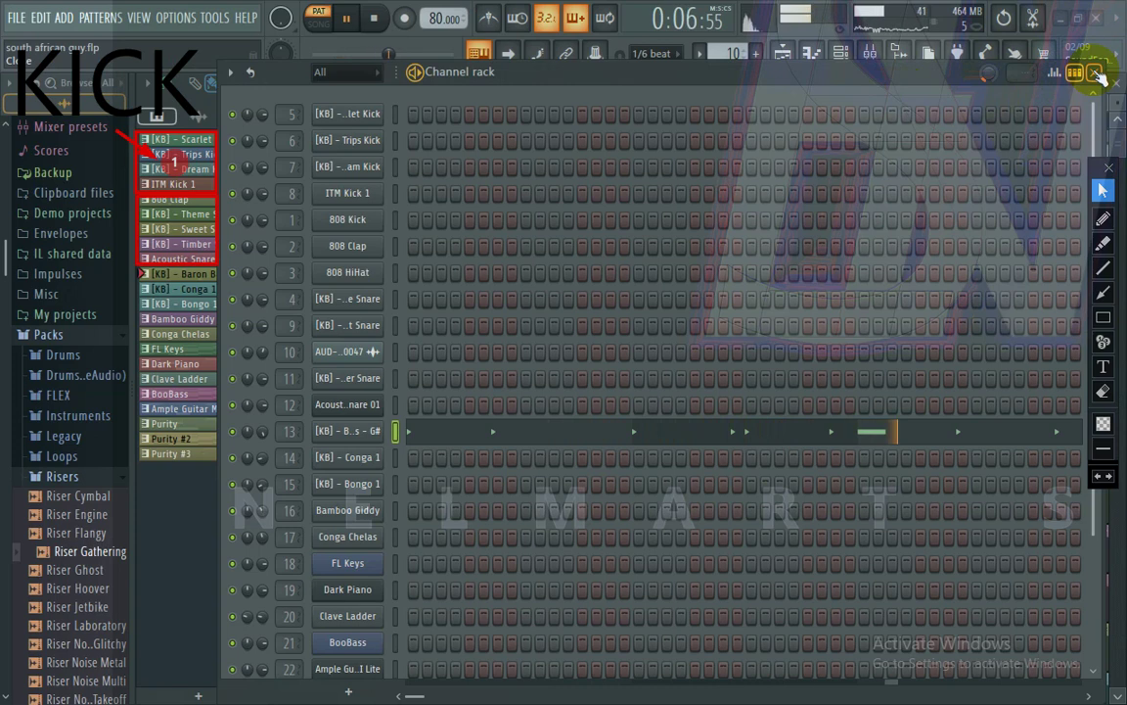
- Play the Conga 1 pattern and show its steps in the channel rack
{"action": "left_click", "coordinate": [1098, 74]}
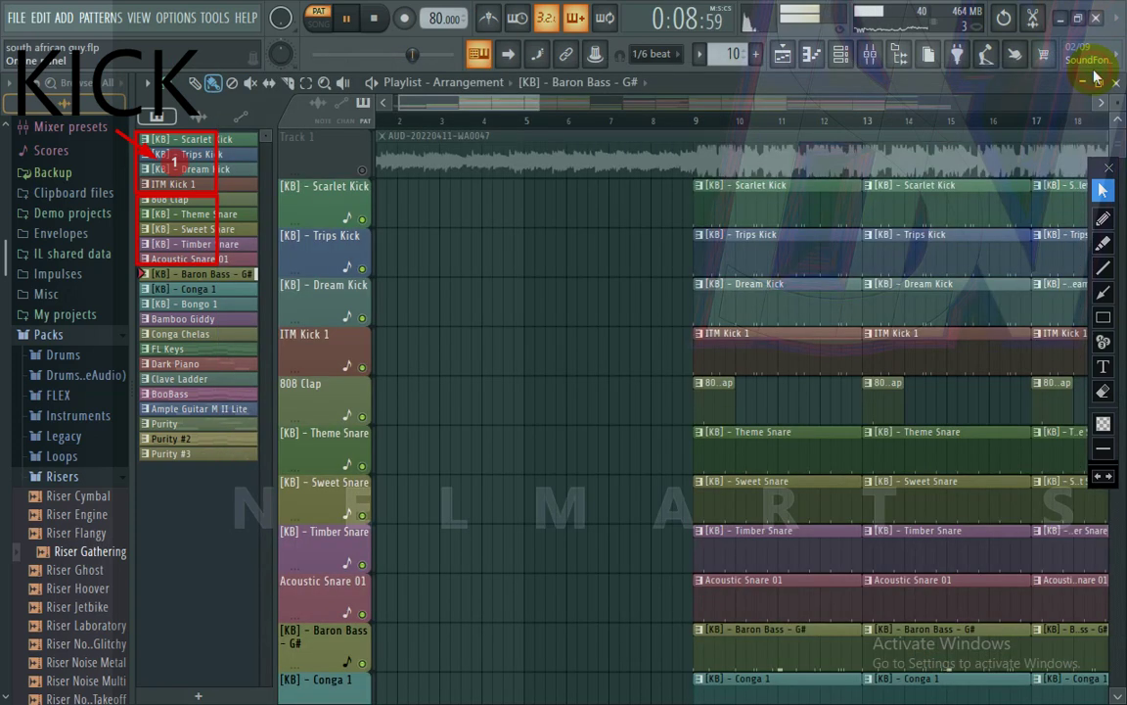
{"action": "left_click", "coordinate": [232, 292]}
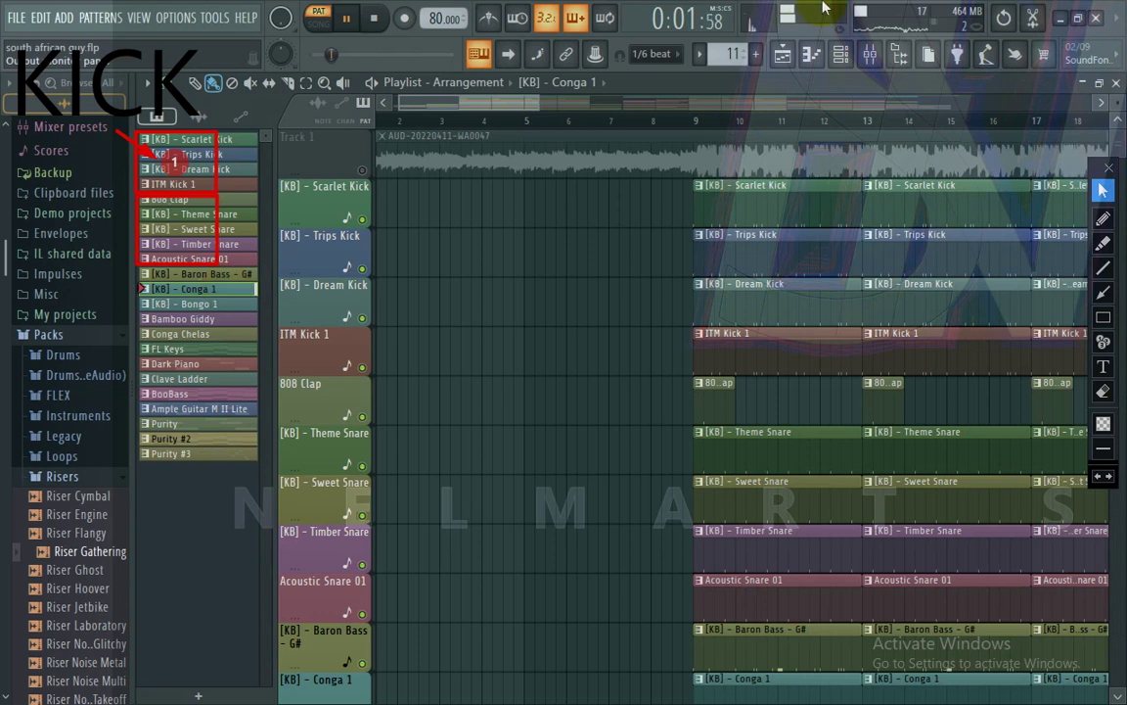
{"action": "left_click", "coordinate": [851, 45]}
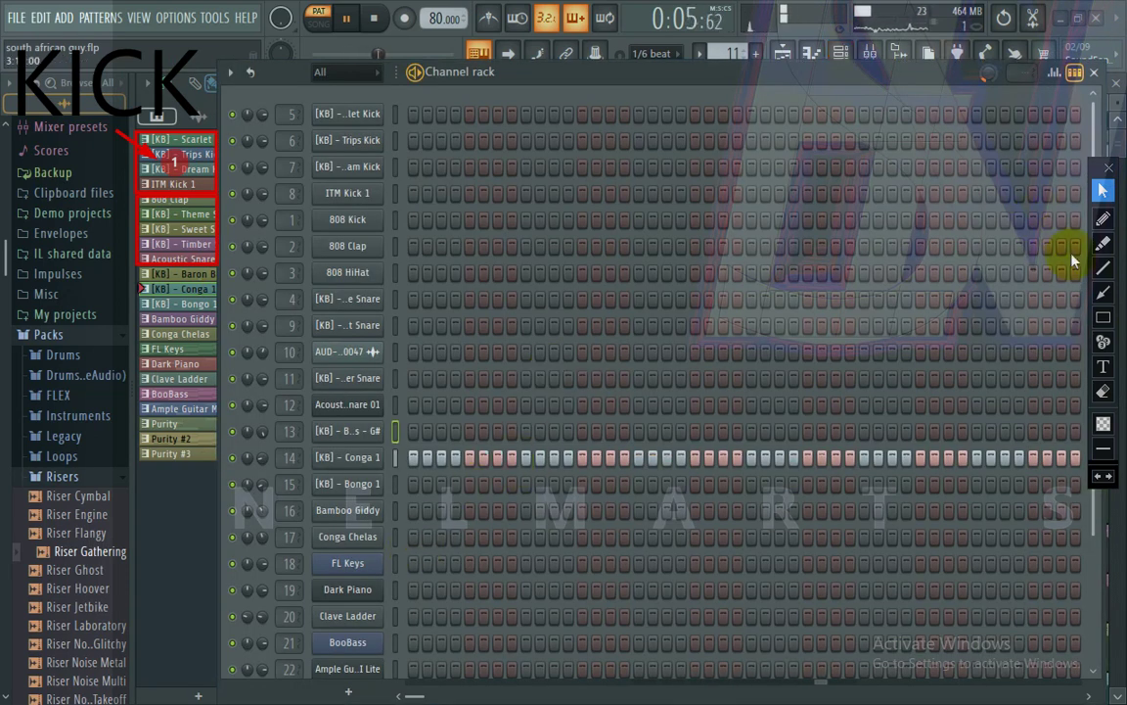
- Draw a small red annotation rectangle around the swing control of the channel rack
{"action": "left_click", "coordinate": [1103, 318]}
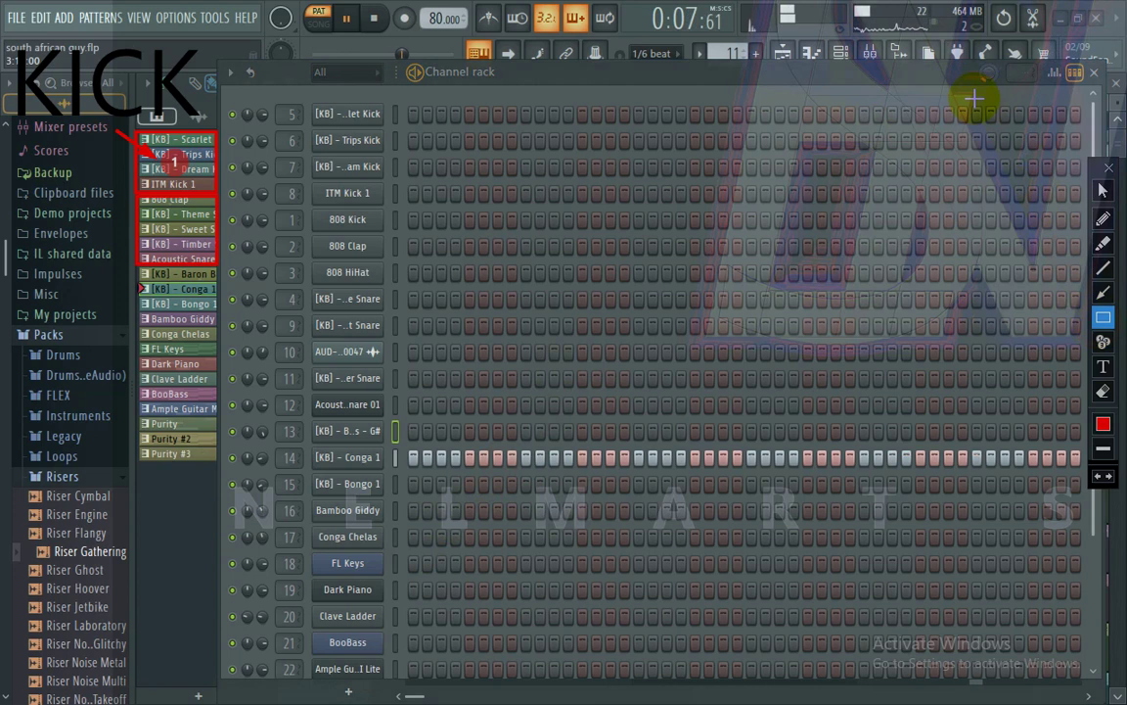
{"action": "mouse_move", "coordinate": [979, 65]}
{"action": "left_mouse_down"}
{"action": "mouse_move", "coordinate": [1039, 100]}
{"action": "mouse_move", "coordinate": [999, 100]}
{"action": "left_mouse_up"}
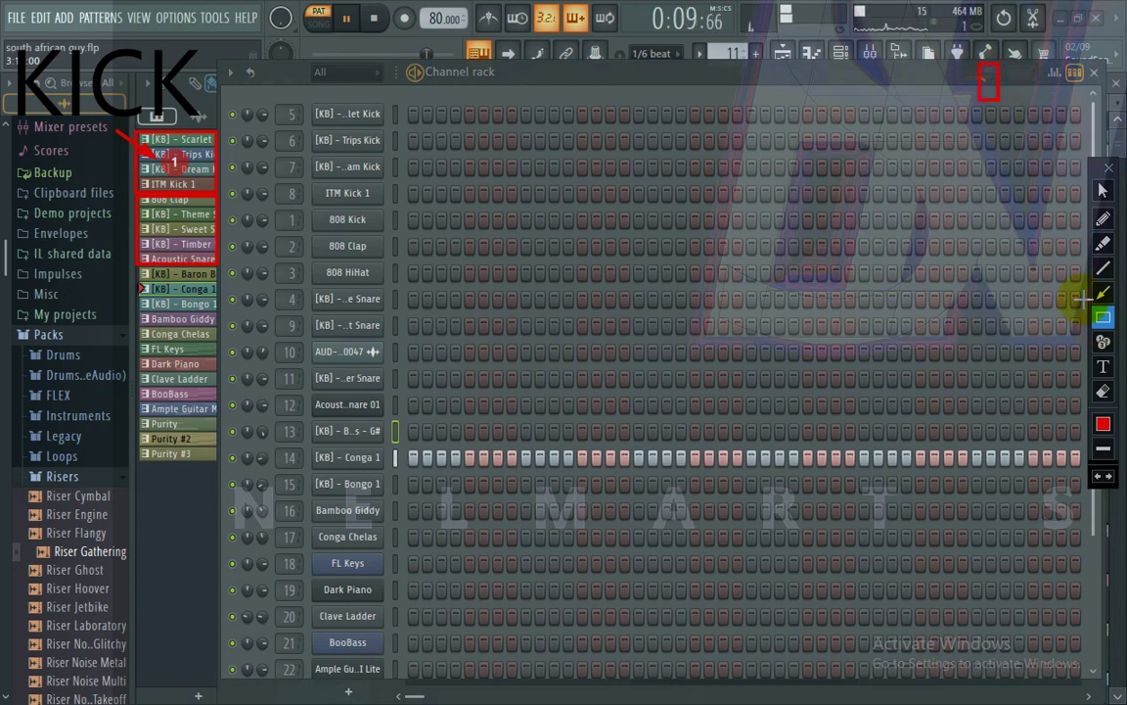
- Add the on-screen text note "USE THE SWING,IF U WHAT DETAIL ABOUT THE SWING LET ME KNOW IN THE COMMENTS"
{"action": "left_click", "coordinate": [1103, 368]}
{"action": "left_click", "coordinate": [780, 279]}
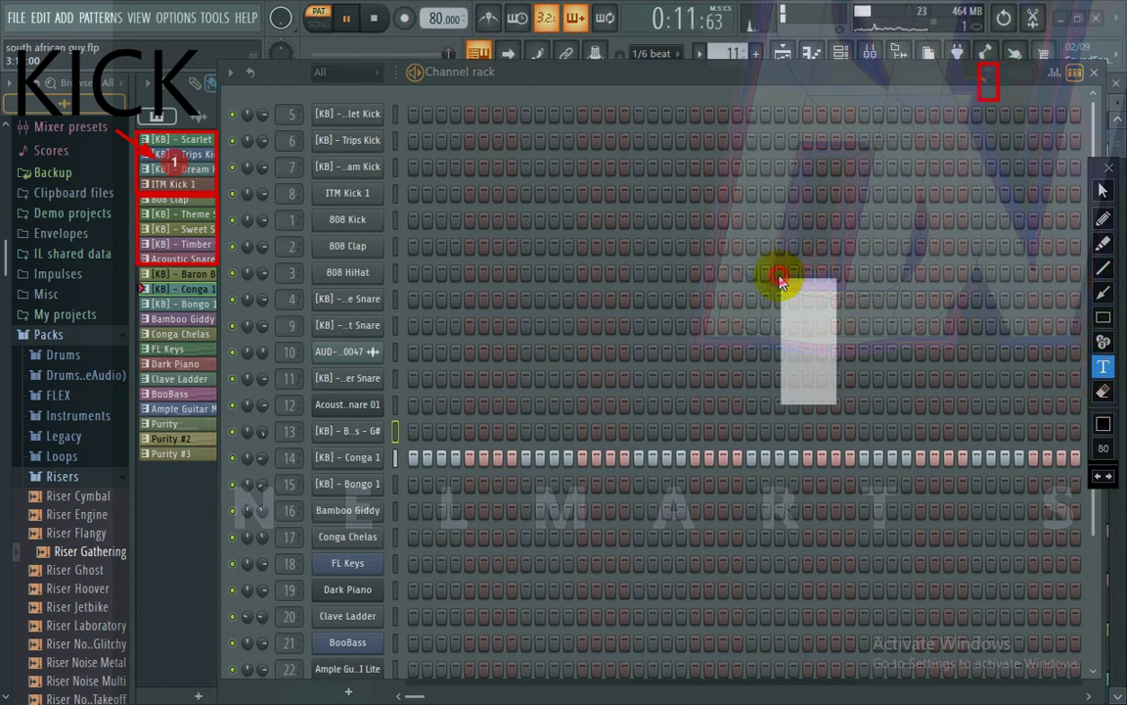
{"action": "type", "text": "USE"}
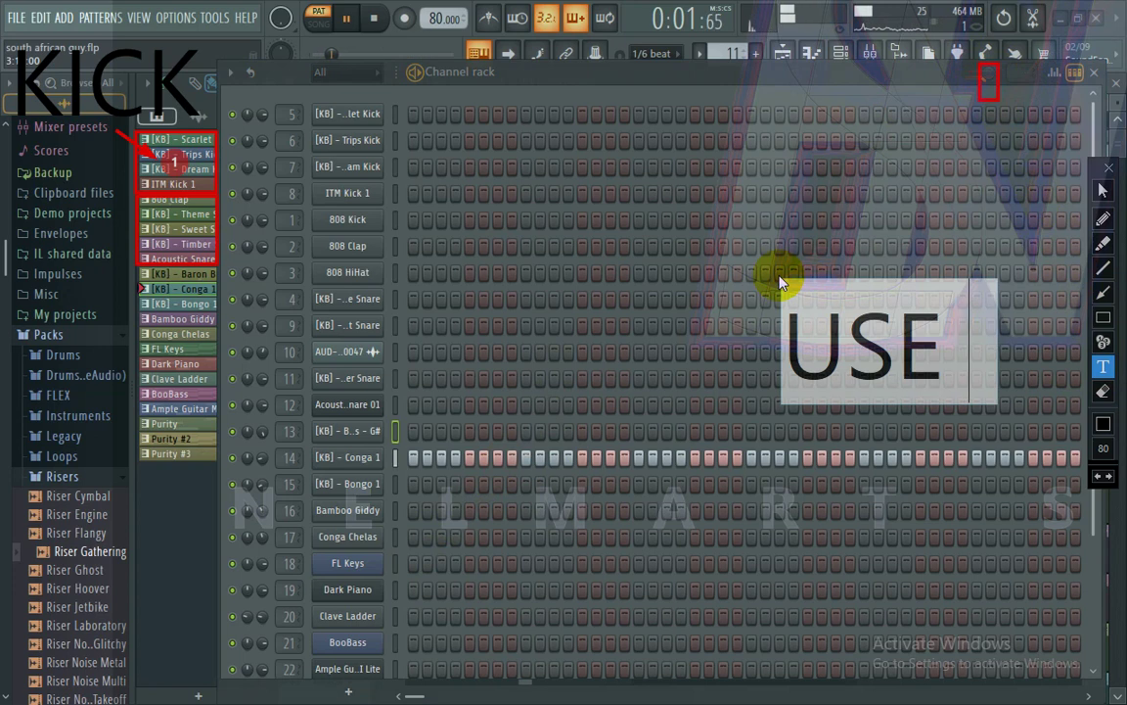
{"action": "type", "text": " THE"}
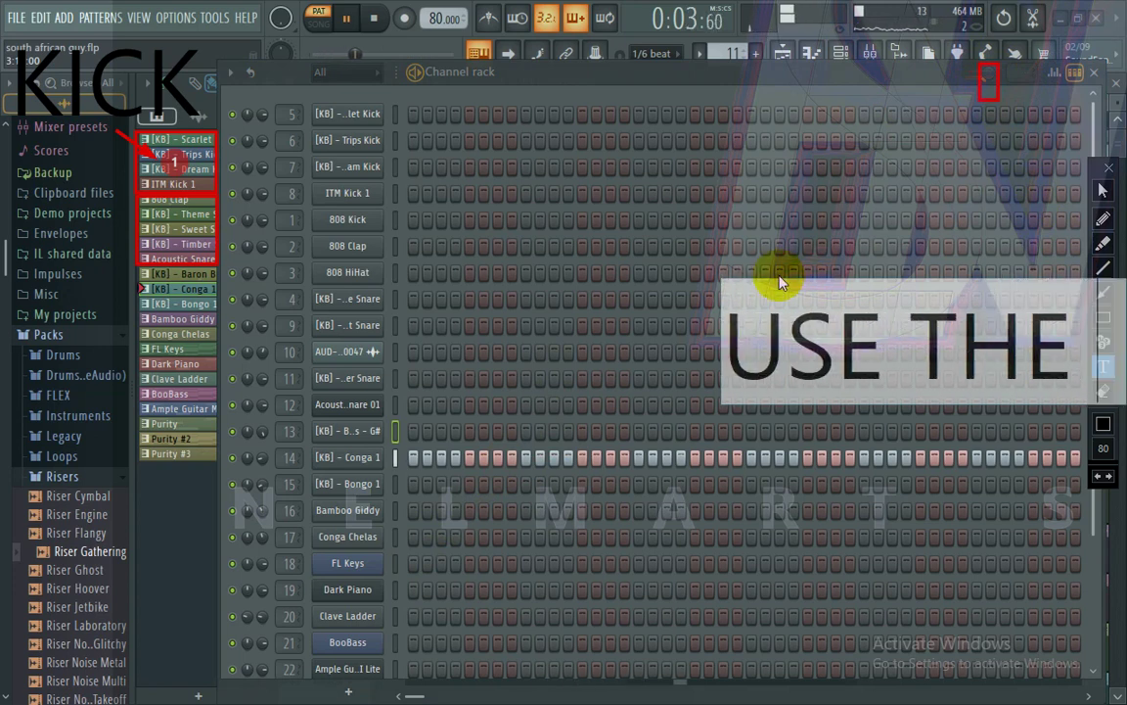
{"action": "type", "text": " SWI"}
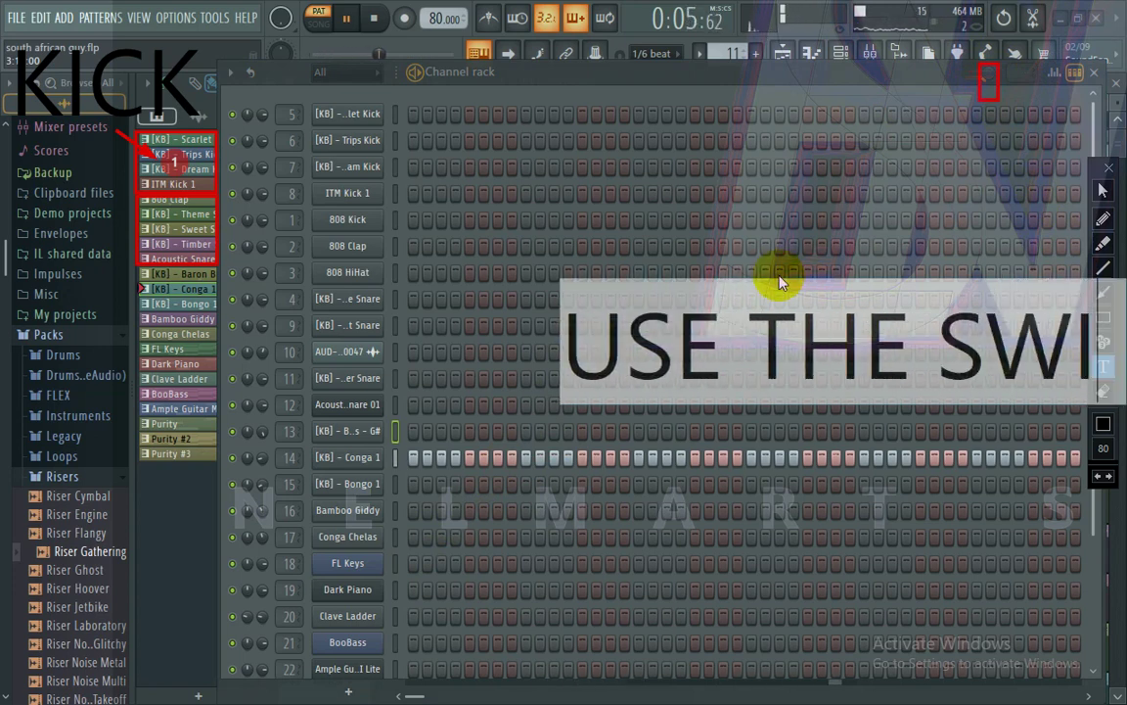
{"action": "type", "text": "NG"}
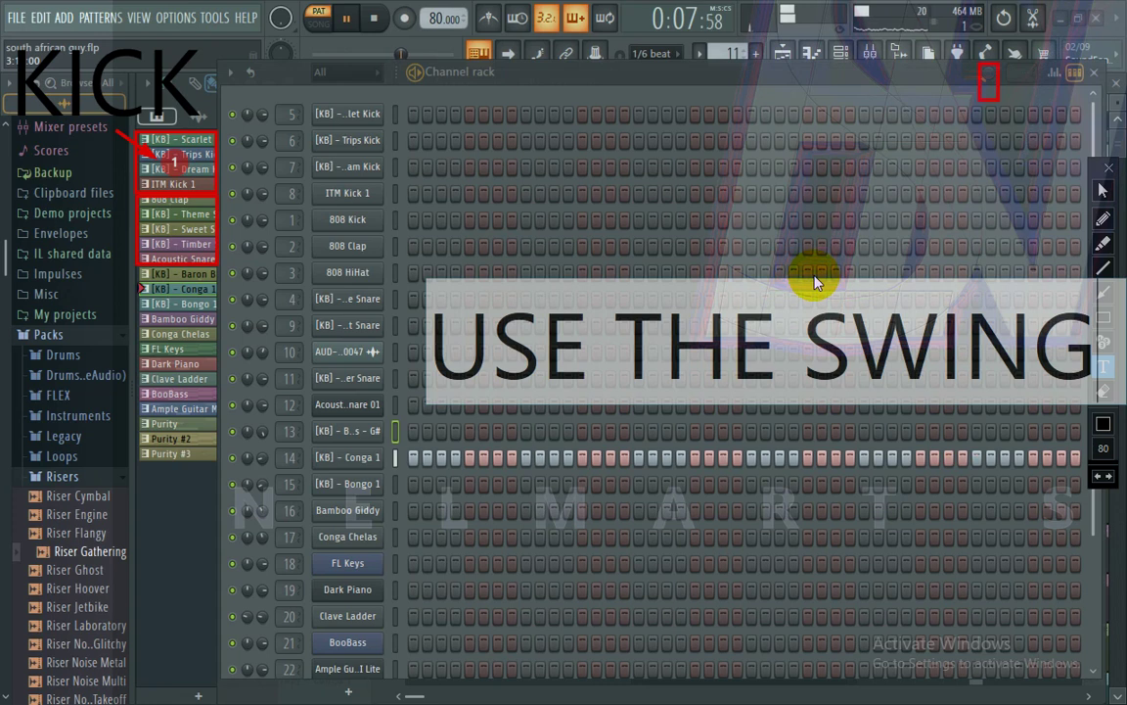
{"action": "type", "text": ",IF U"}
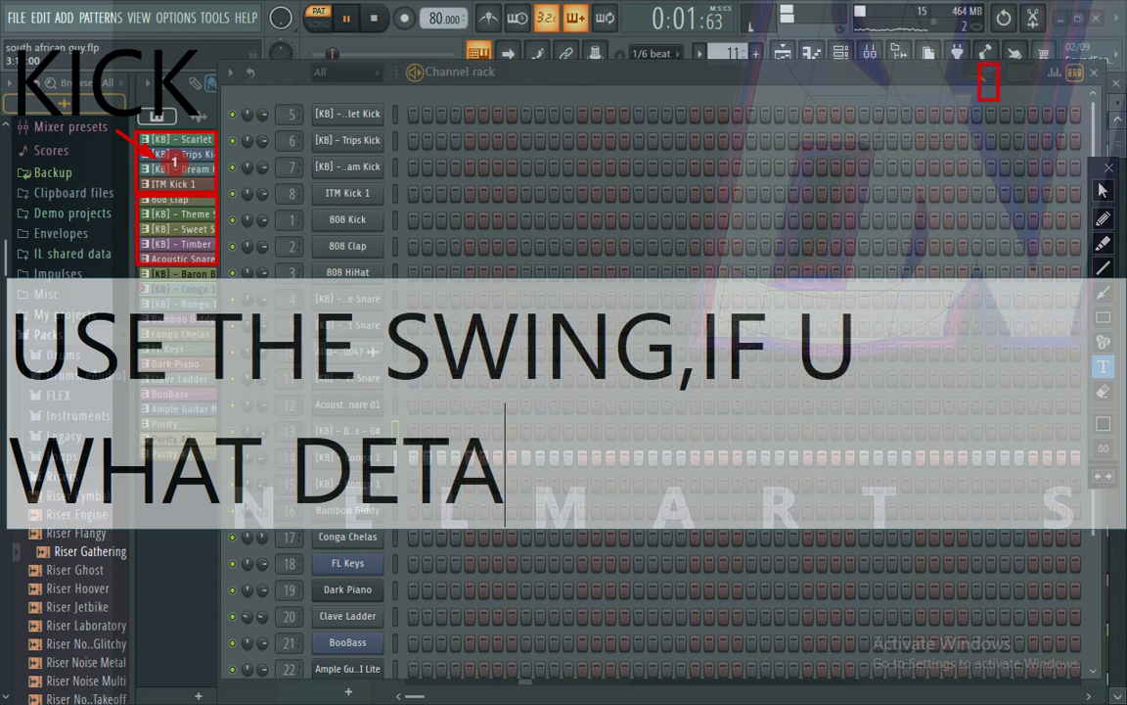
{"action": "type", "text": "IL AB"}
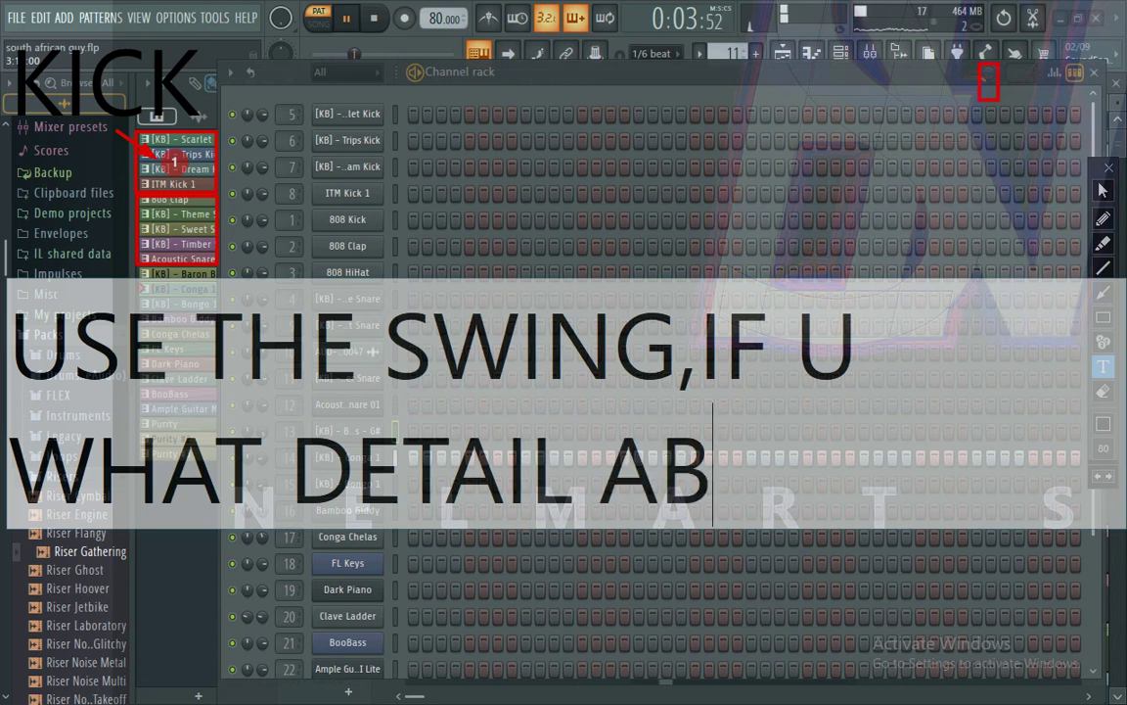
{"action": "type", "text": "OUT TH"}
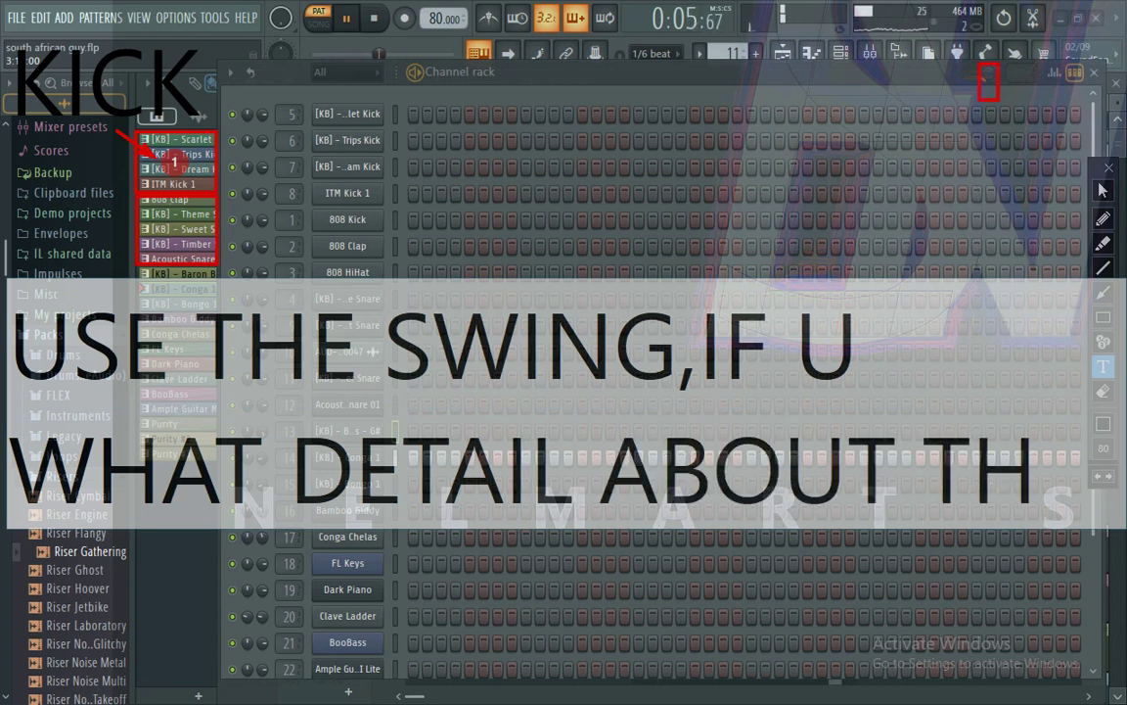
{"action": "type", "text": "E SWING"}
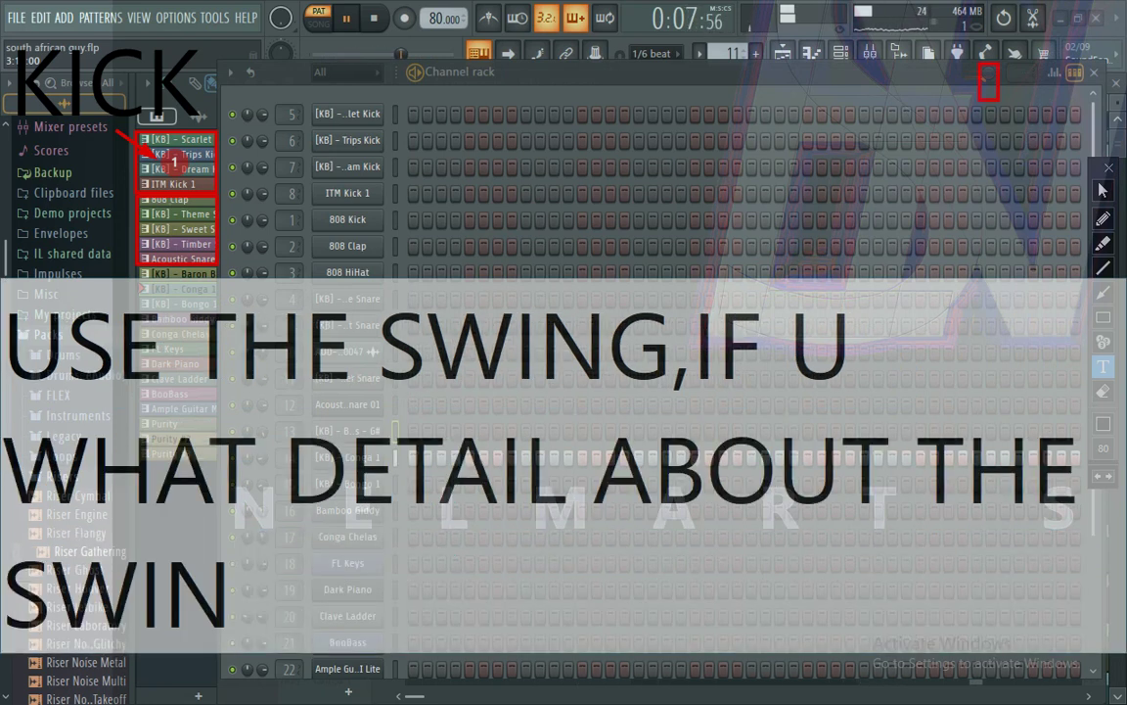
{"action": "type", "text": " K"}
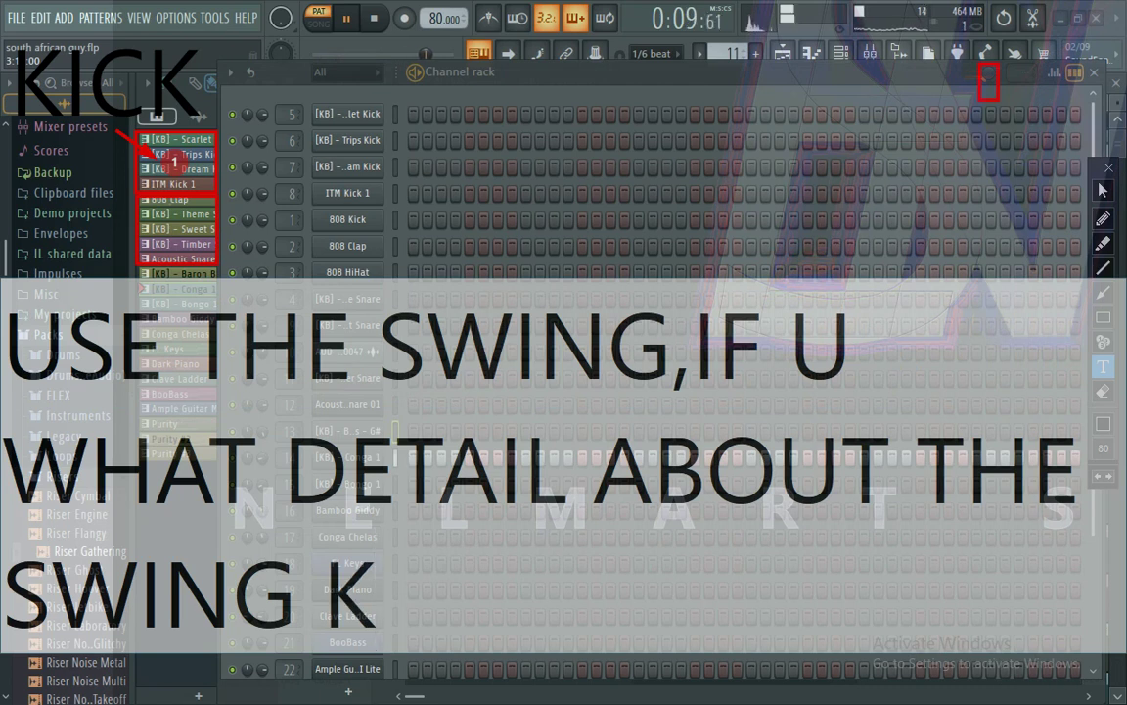
{"action": "key", "text": "BackSpace"}
{"action": "type", "text": "LET"}
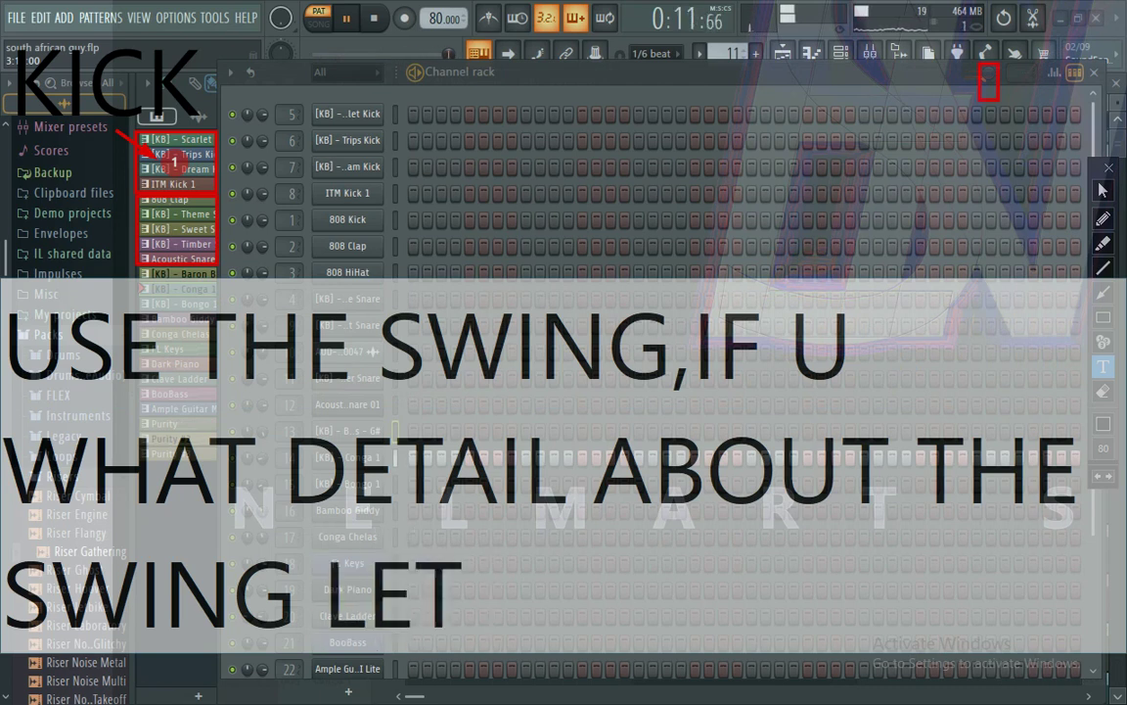
{"action": "type", "text": " ME KNOW"}
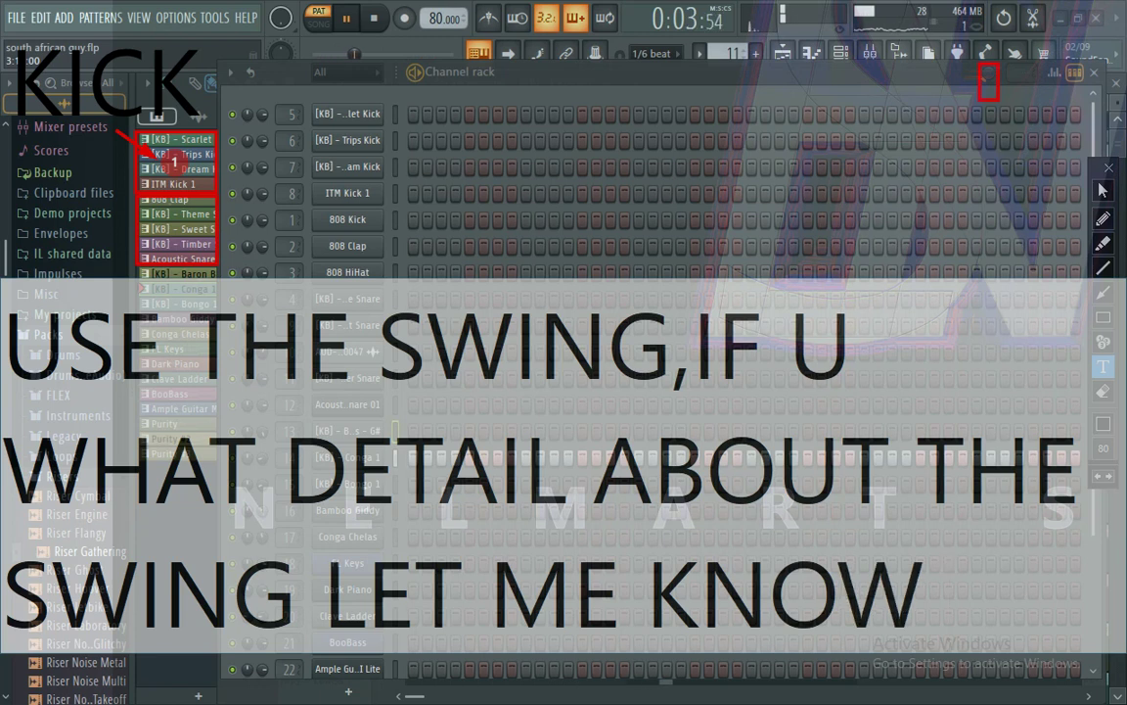
{"action": "type", "text": " IN"}
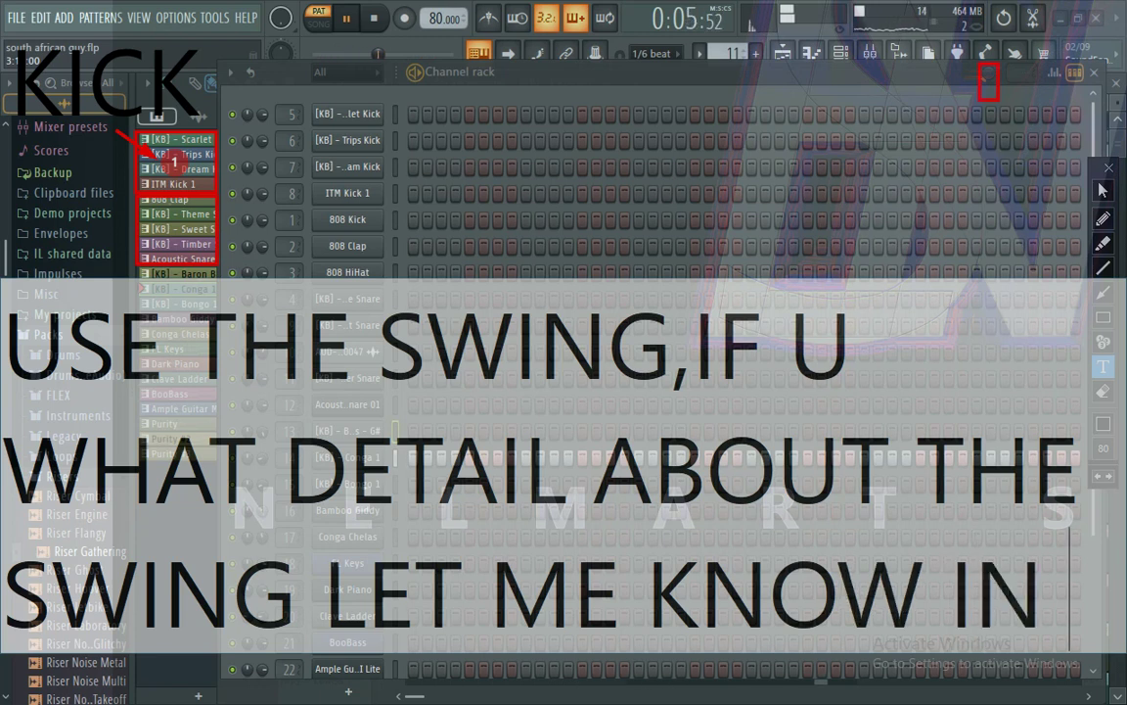
{"action": "type", "text": " THE X"}
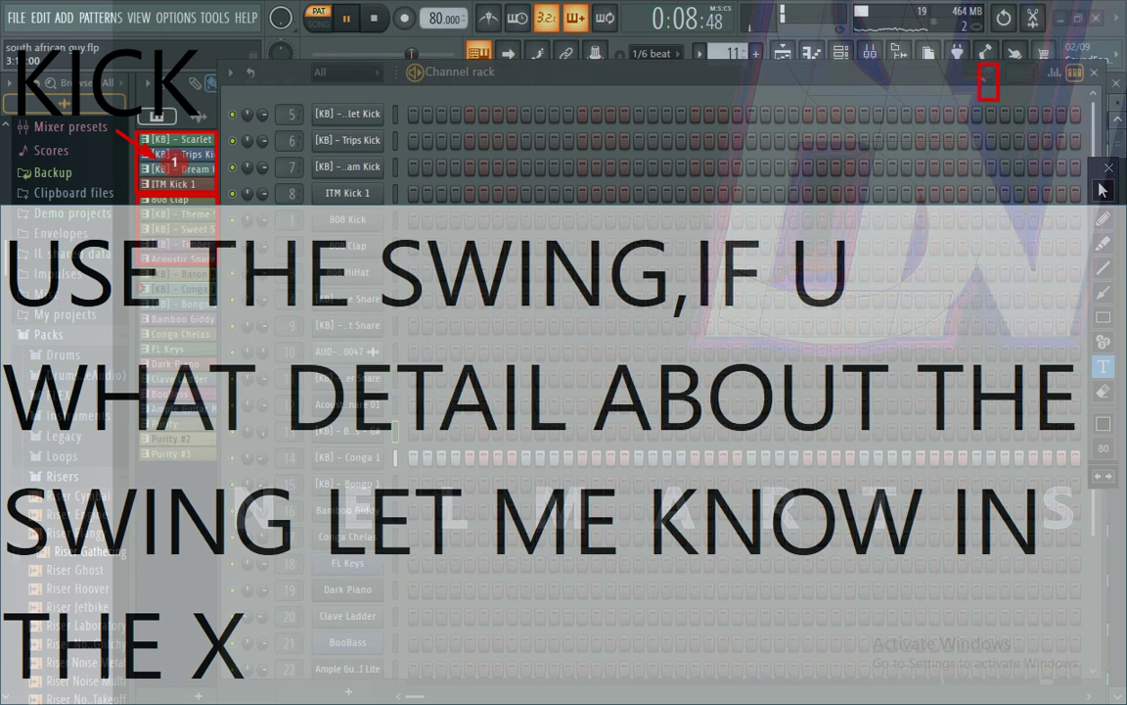
{"action": "key", "text": "BackSpace"}
{"action": "type", "text": "COMMENY"}
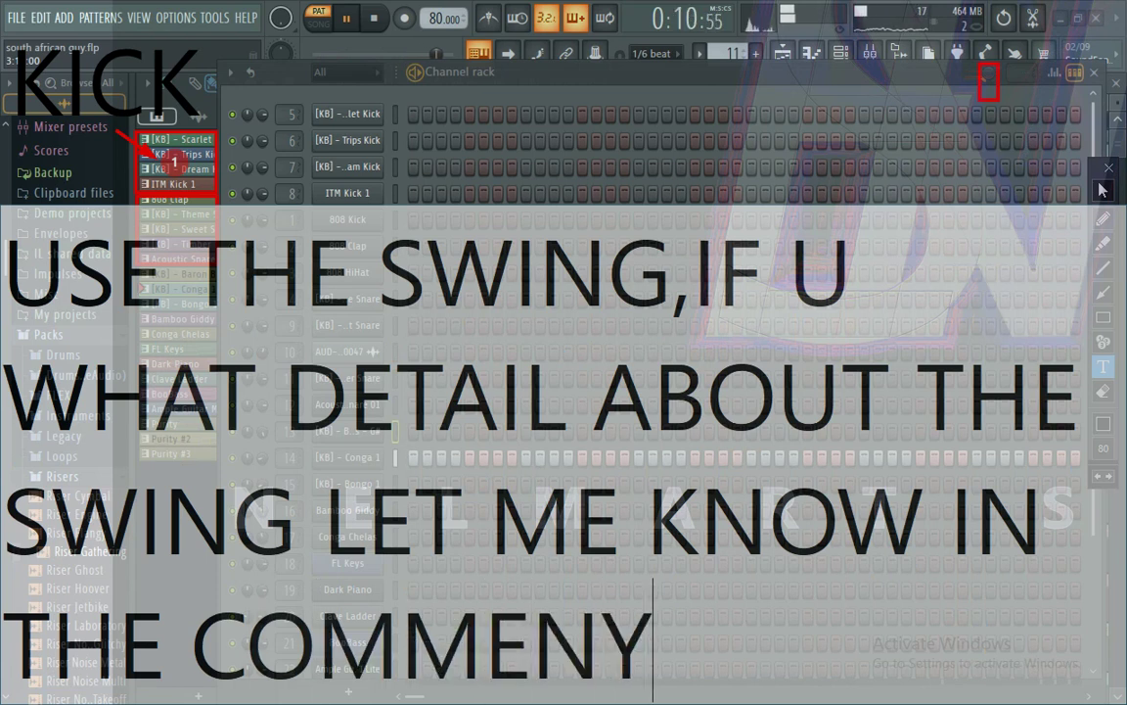
{"action": "key", "text": "BackSpace"}
{"action": "type", "text": "T"}
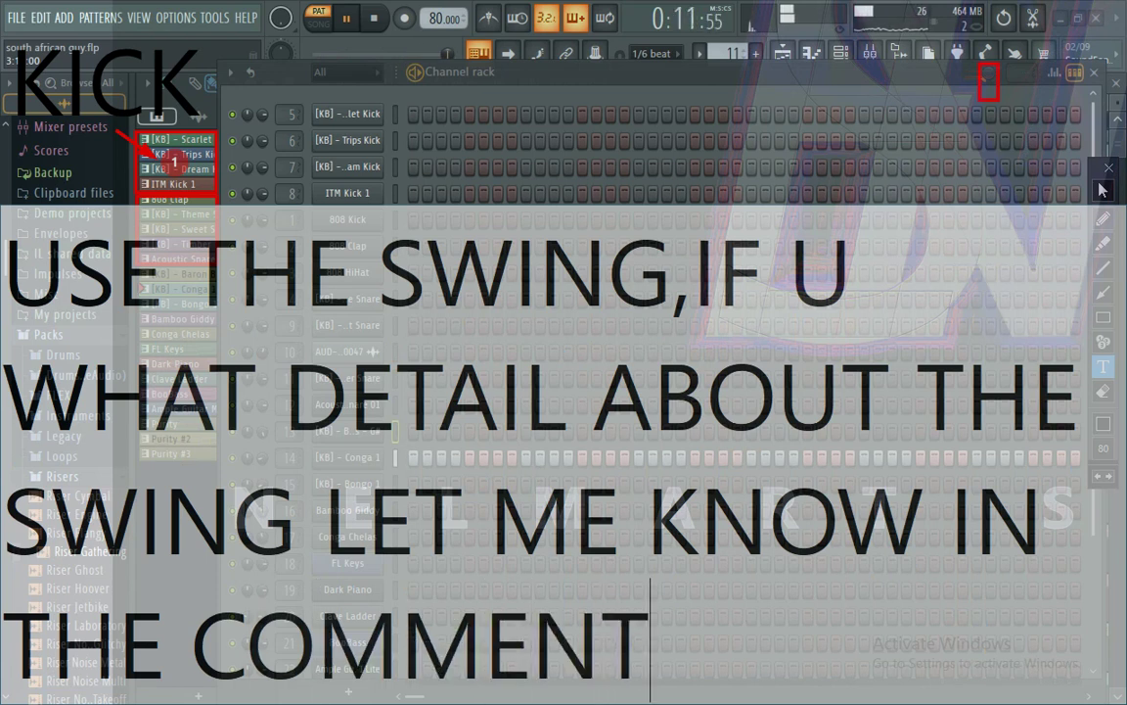
{"action": "type", "text": "S"}
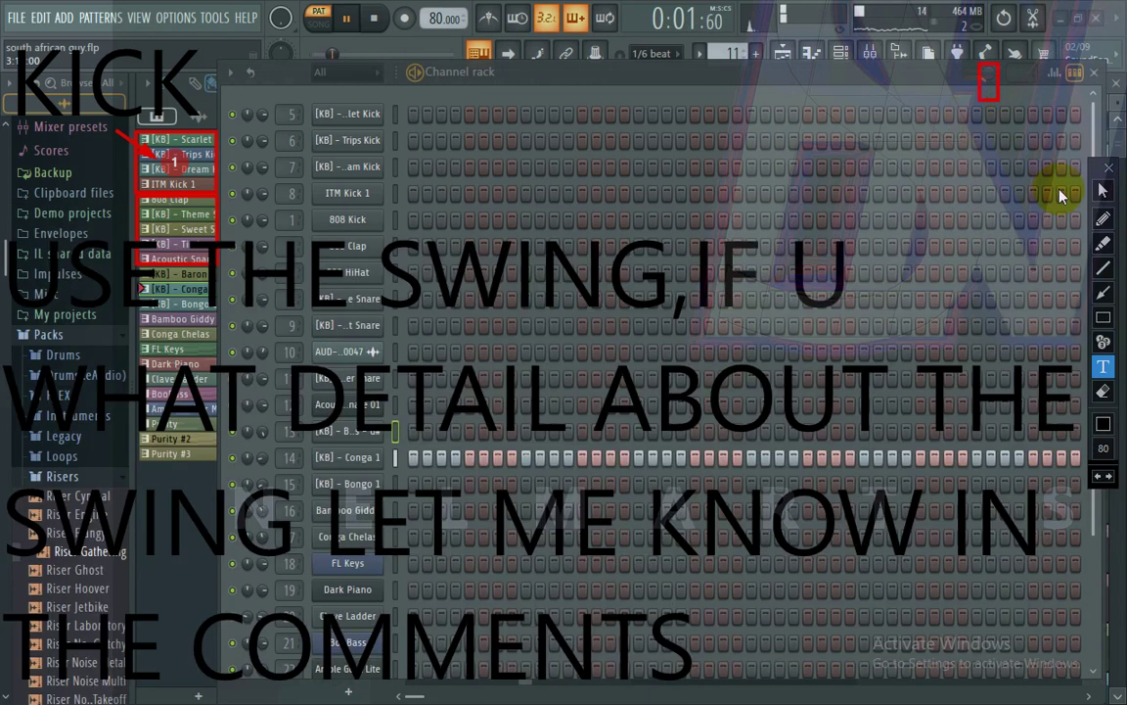
- Erase the swing text note and the rectangle around the snare patterns, then restore the normal pointer
{"action": "left_click", "coordinate": [1109, 392]}
{"action": "mouse_move", "coordinate": [1091, 697]}
{"action": "left_mouse_down"}
{"action": "mouse_move", "coordinate": [572, 269]}
{"action": "mouse_move", "coordinate": [4, 167]}
{"action": "left_mouse_up"}
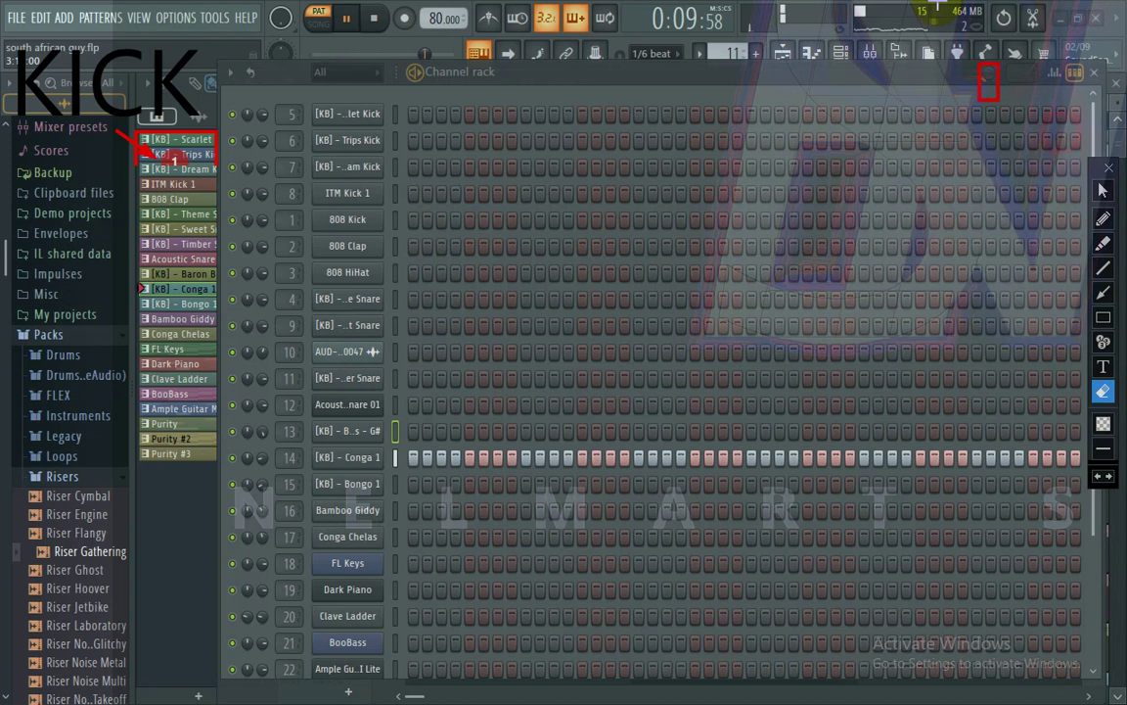
{"action": "left_click", "coordinate": [1104, 194]}
- Play back the Bongo 1, Bamboo Giddy and Conga Chelas patterns one after another
{"action": "left_click", "coordinate": [186, 304]}
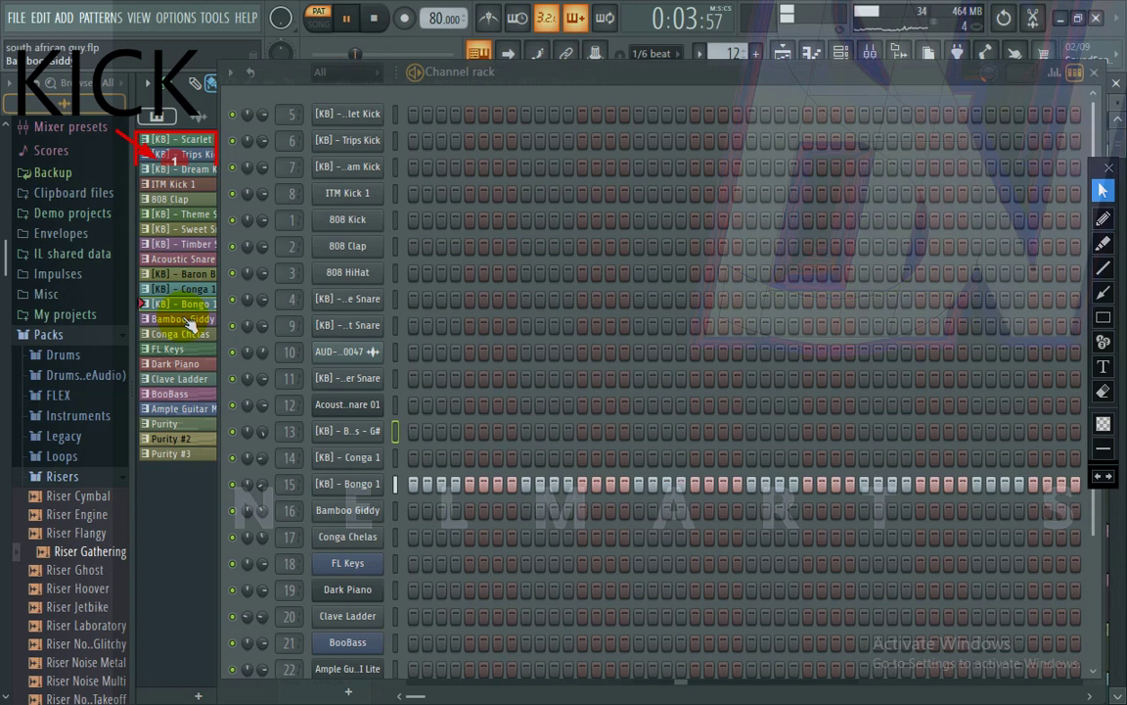
{"action": "left_click", "coordinate": [187, 325]}
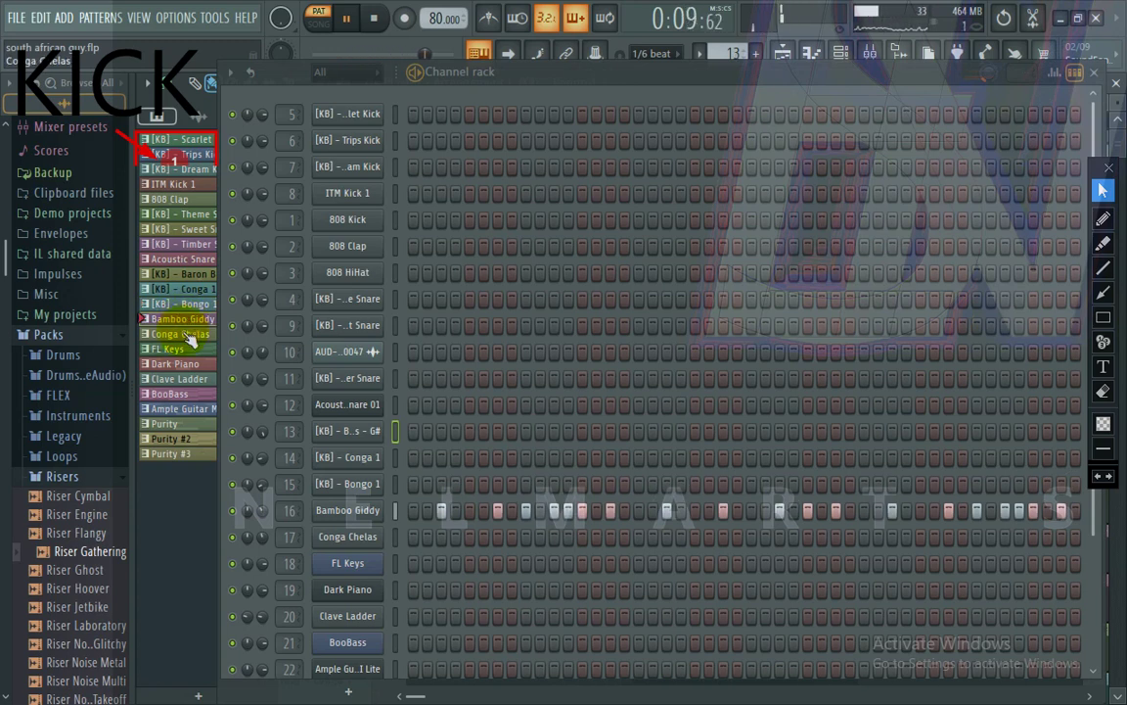
{"action": "left_click", "coordinate": [189, 337]}
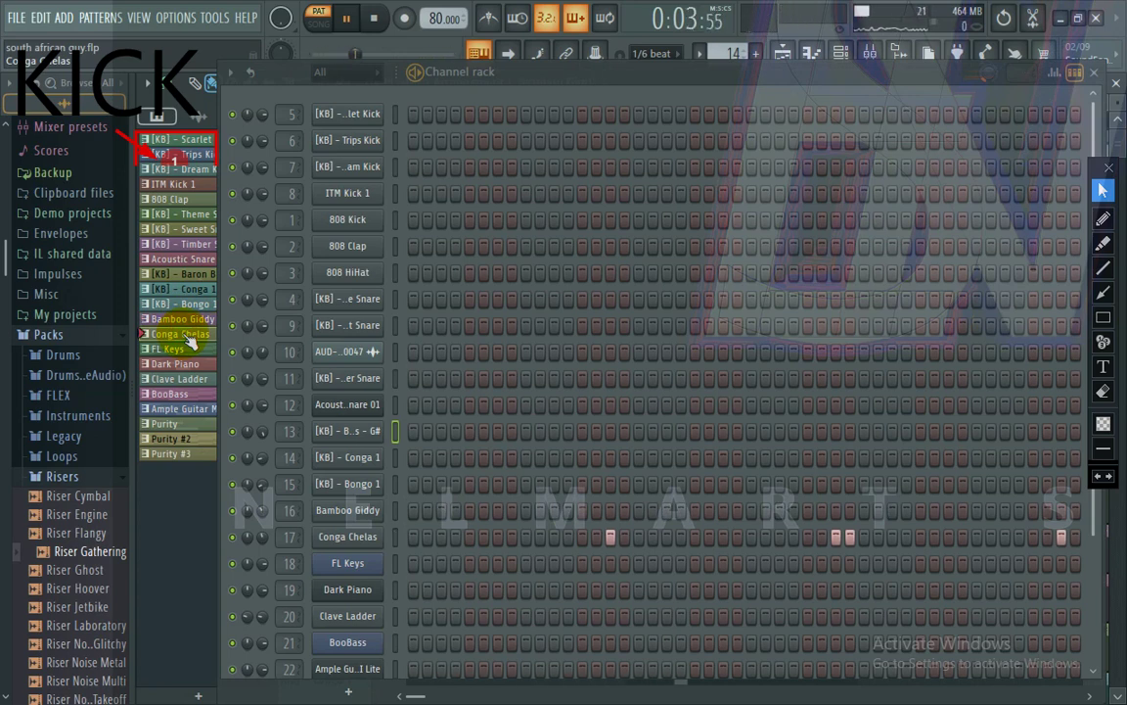
- Play the FL Keys pattern and open its chord notes in the piano roll
{"action": "left_click", "coordinate": [190, 350]}
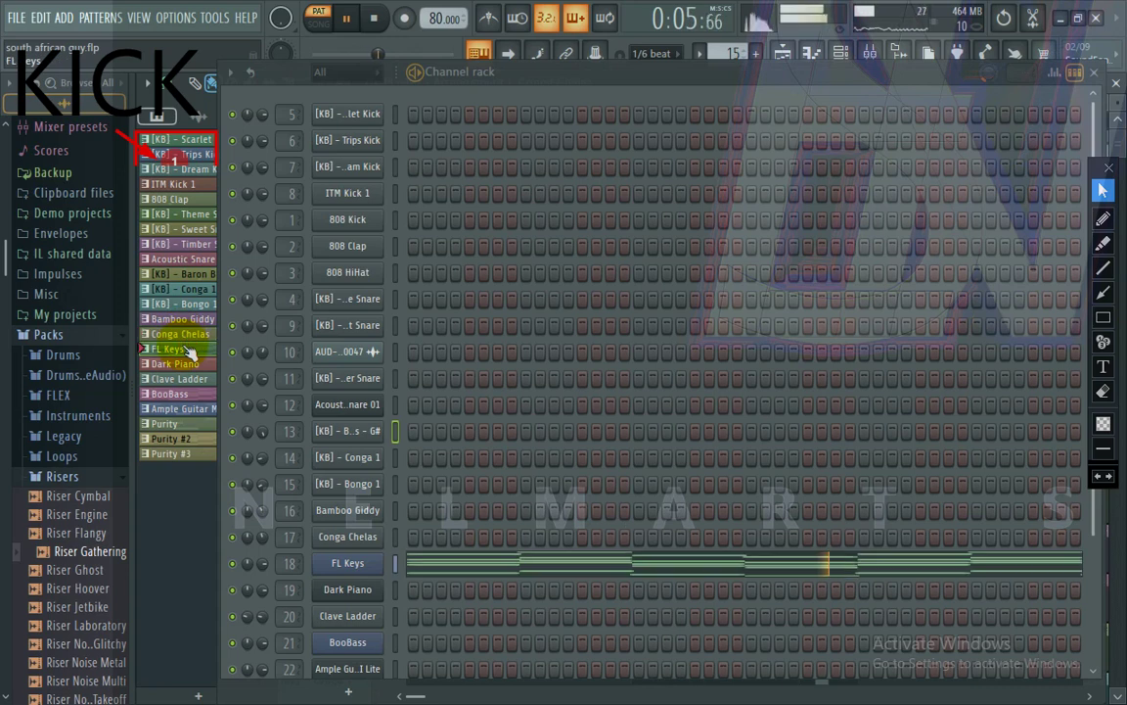
{"action": "left_click", "coordinate": [470, 591]}
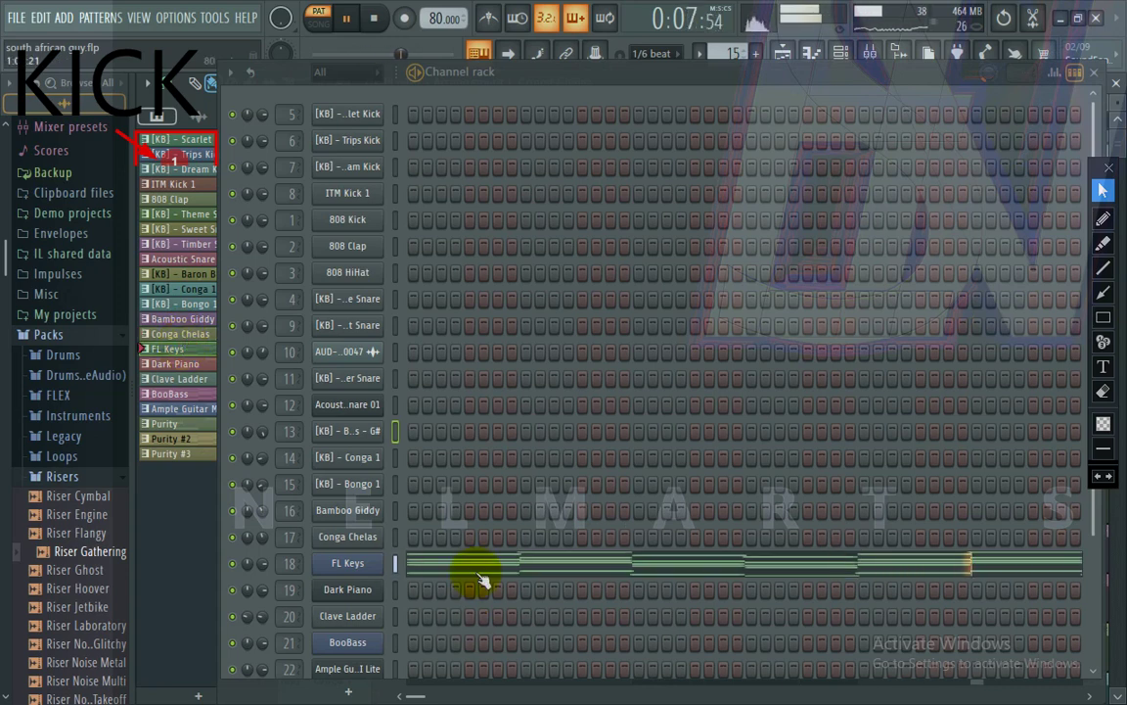
{"action": "left_click", "coordinate": [479, 572]}
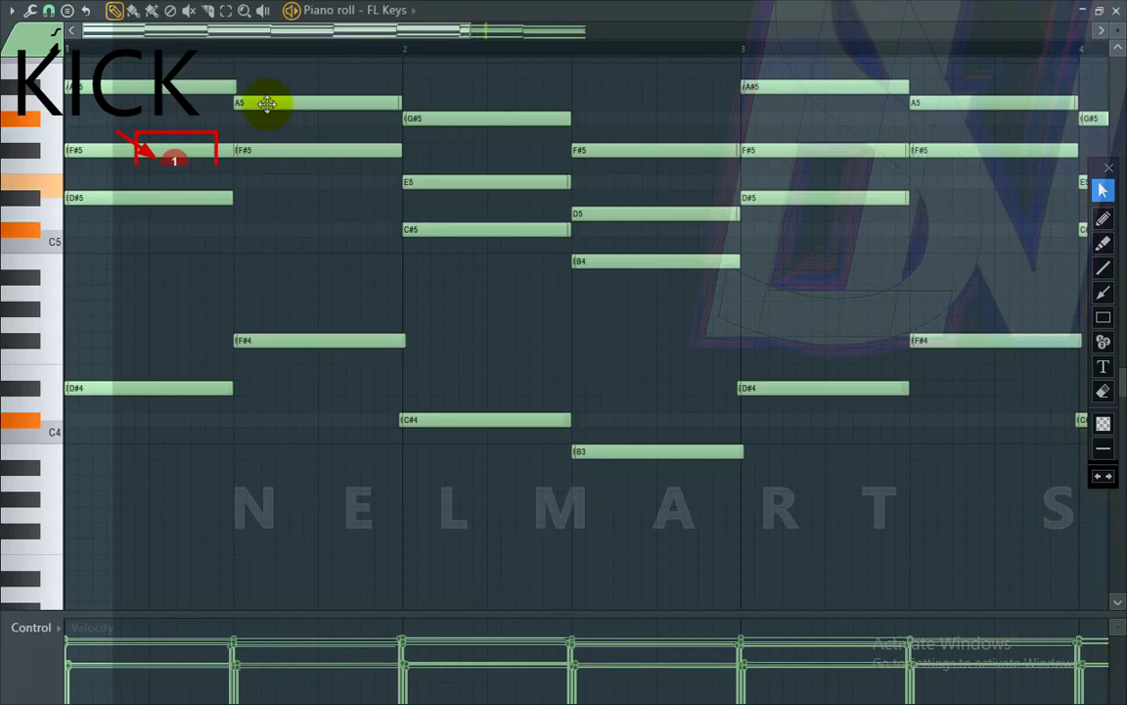
- Erase the remaining kick annotations over the piano roll and restore the normal pointer
{"action": "left_click", "coordinate": [1103, 391]}
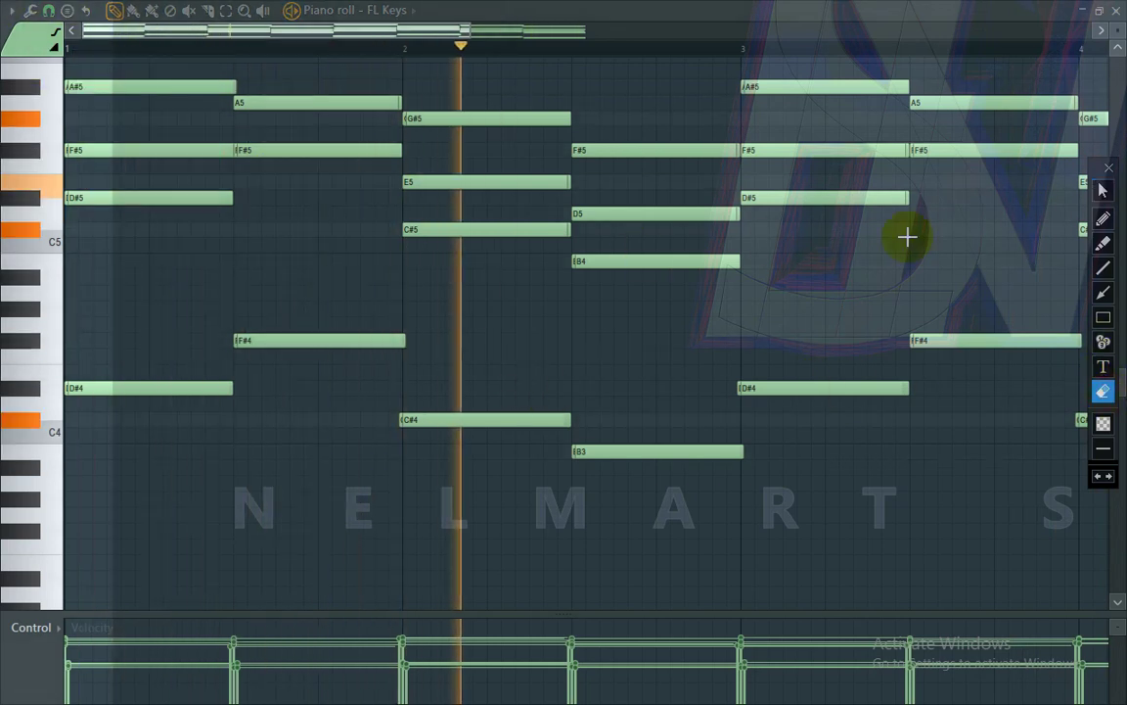
{"action": "left_click", "coordinate": [1103, 190]}
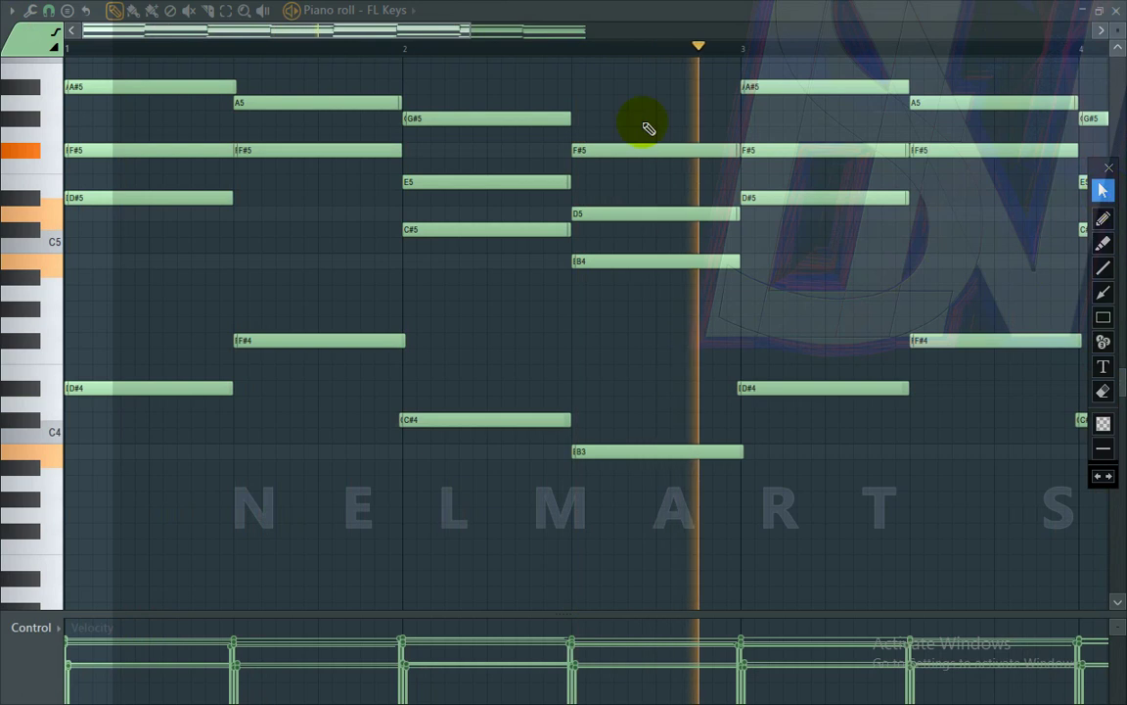
- View the FL Keys track's effect chain in the mixer, moving the annotation toolbar down to uncover the first effect slots
{"action": "left_click", "coordinate": [1117, 11]}
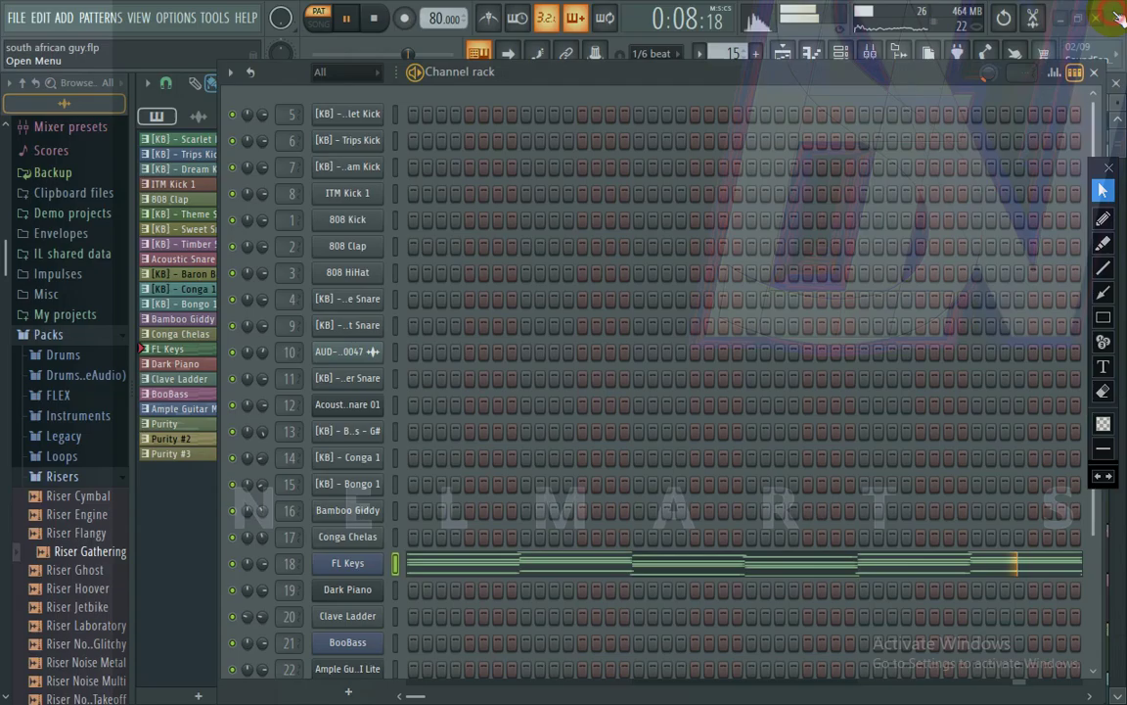
{"action": "left_click", "coordinate": [870, 55]}
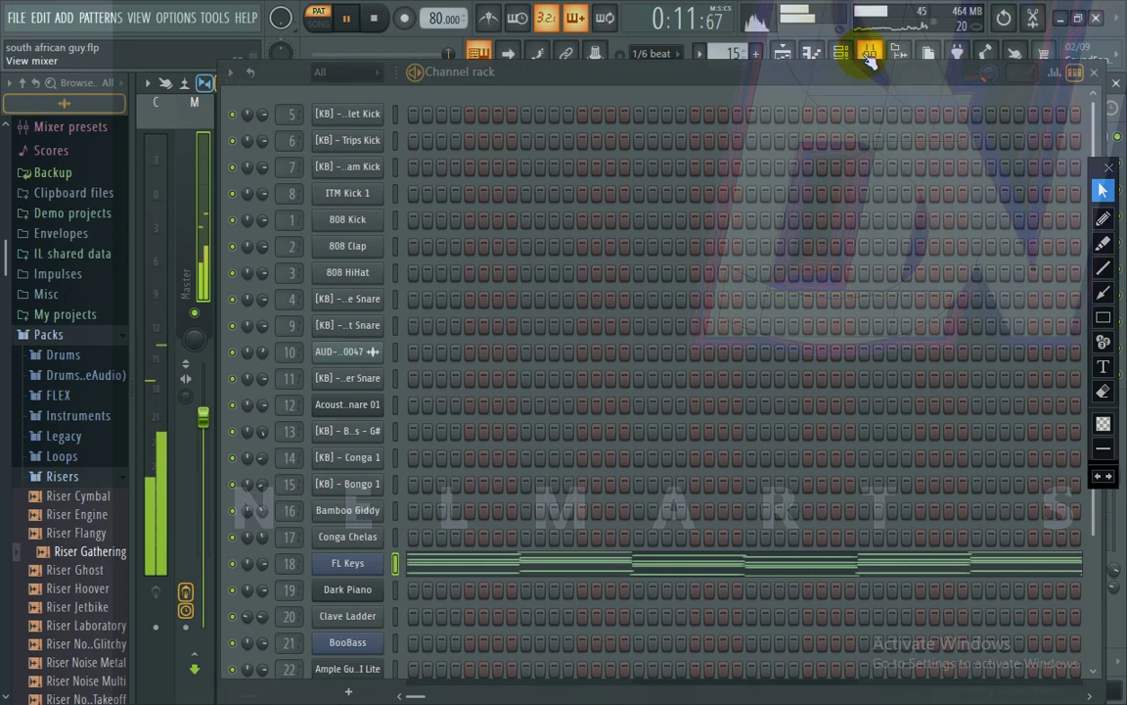
{"action": "left_click", "coordinate": [870, 56]}
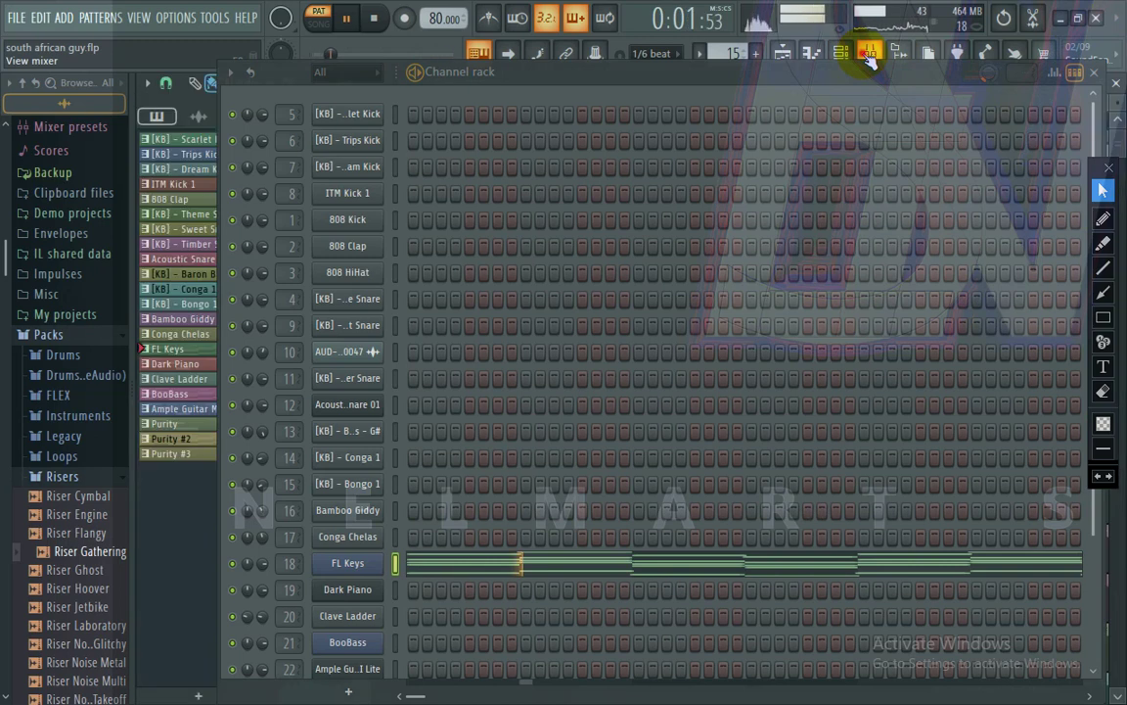
{"action": "left_click", "coordinate": [870, 57]}
{"action": "left_click", "coordinate": [1094, 74]}
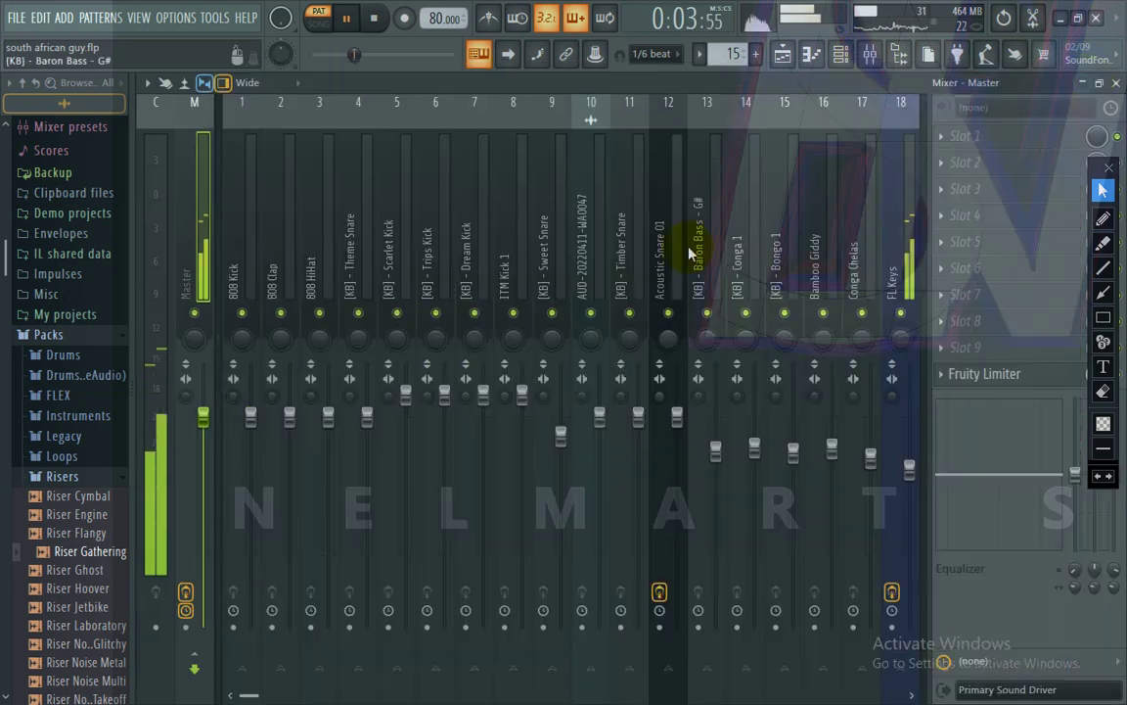
{"action": "left_click", "coordinate": [904, 183]}
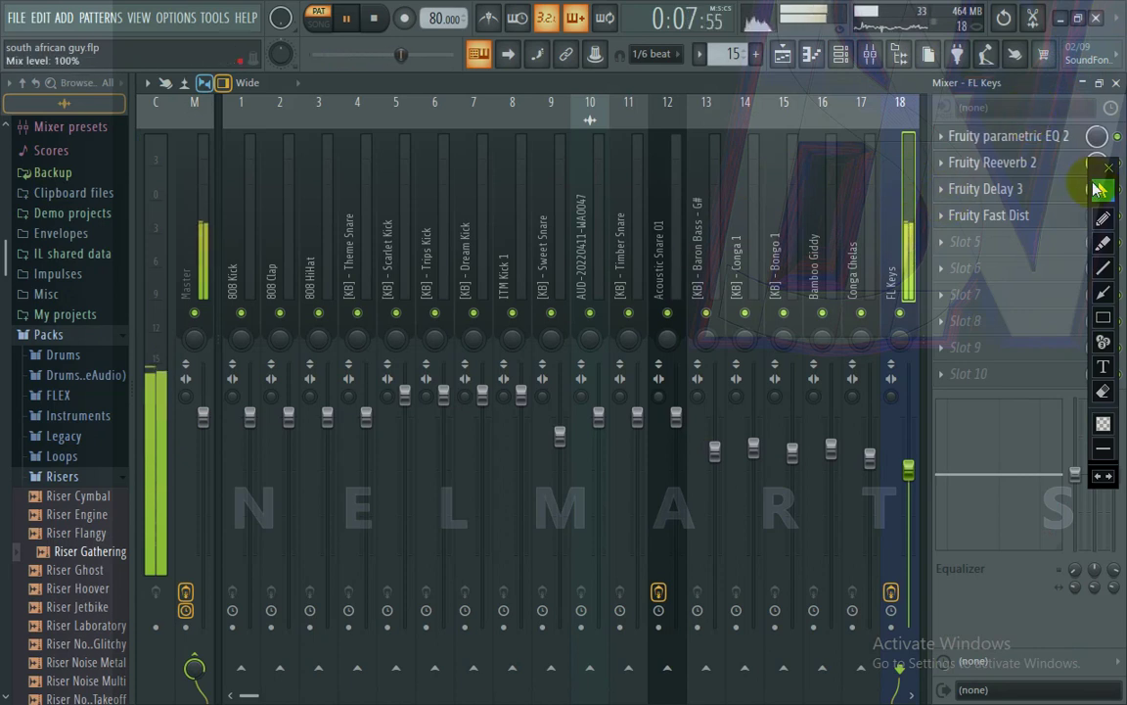
{"action": "mouse_move", "coordinate": [1097, 165]}
{"action": "left_mouse_down"}
{"action": "mouse_move", "coordinate": [1097, 262]}
{"action": "mouse_move", "coordinate": [1109, 256]}
{"action": "left_mouse_up"}
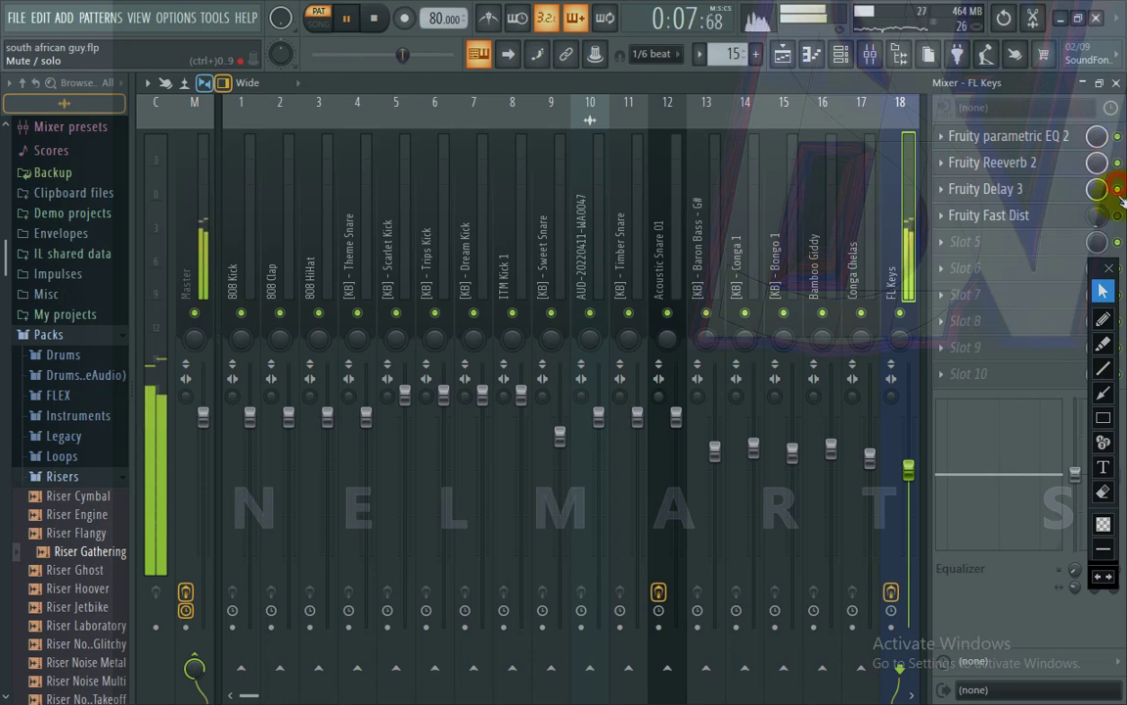
{"action": "left_click", "coordinate": [1116, 85]}
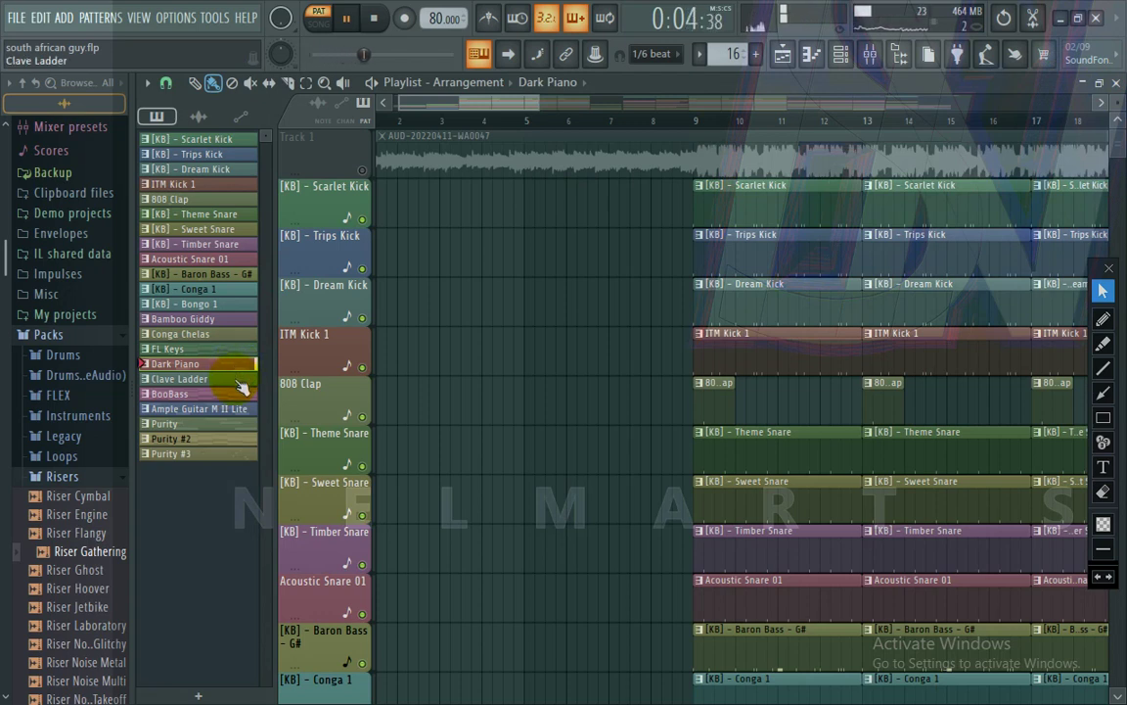
- View the Dark Piano pattern's melody notes in the piano roll
{"action": "left_click", "coordinate": [843, 55]}
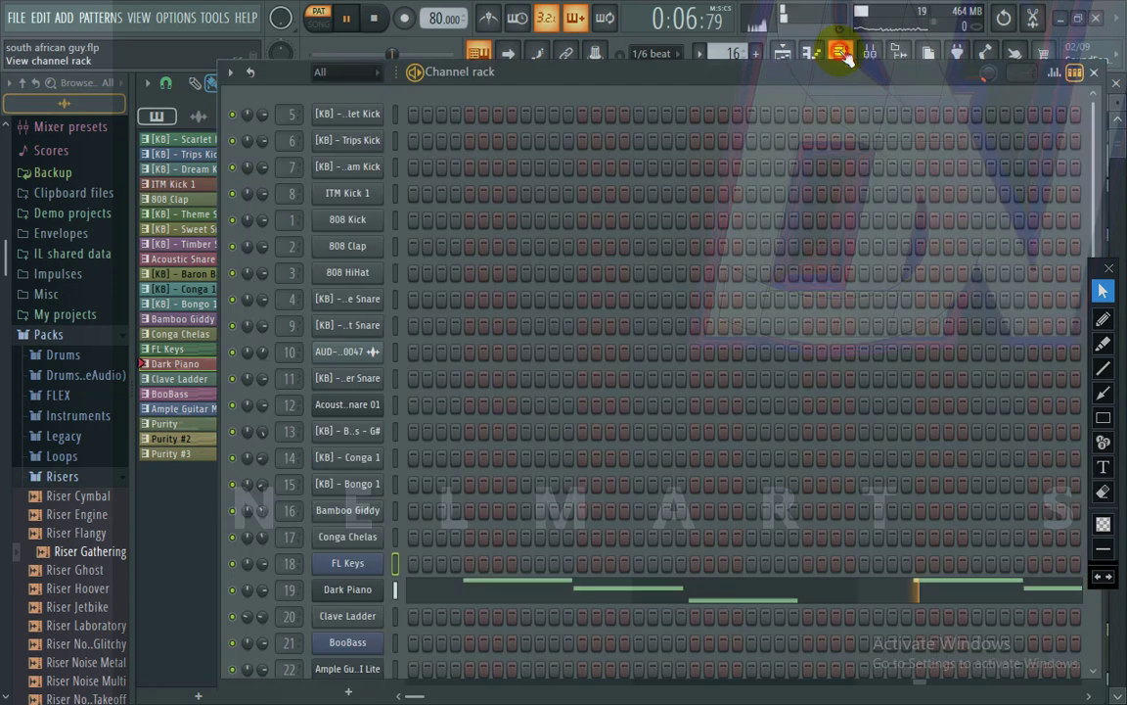
{"action": "left_click", "coordinate": [540, 599]}
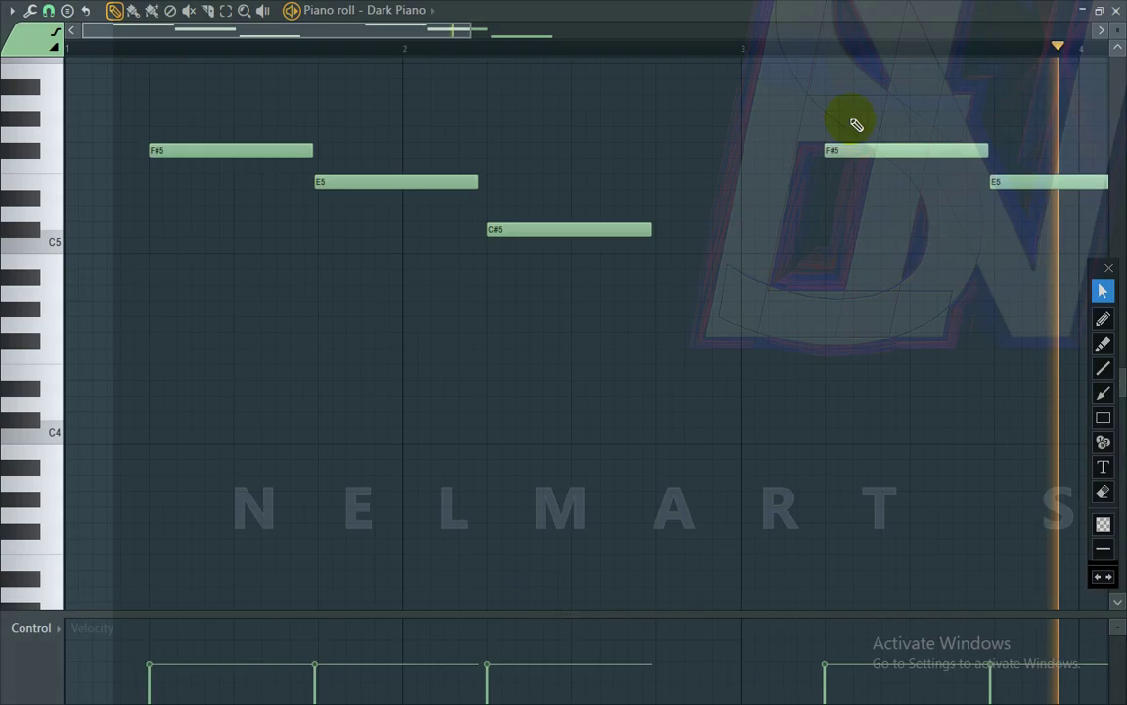
{"action": "left_click", "coordinate": [1115, 10]}
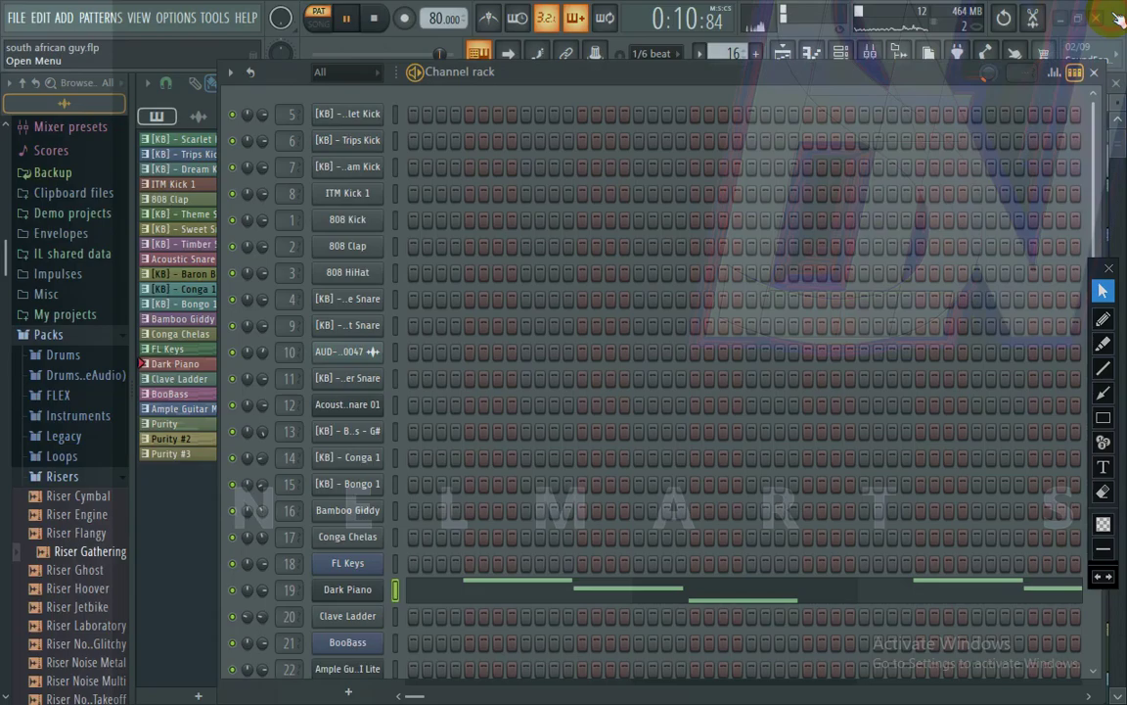
- Play the Clave Ladder, BooBass and Ample Guitar M II Lite patterns in turn, viewing the guitar's notes in the piano roll
{"action": "left_click", "coordinate": [198, 385]}
{"action": "left_click", "coordinate": [197, 392]}
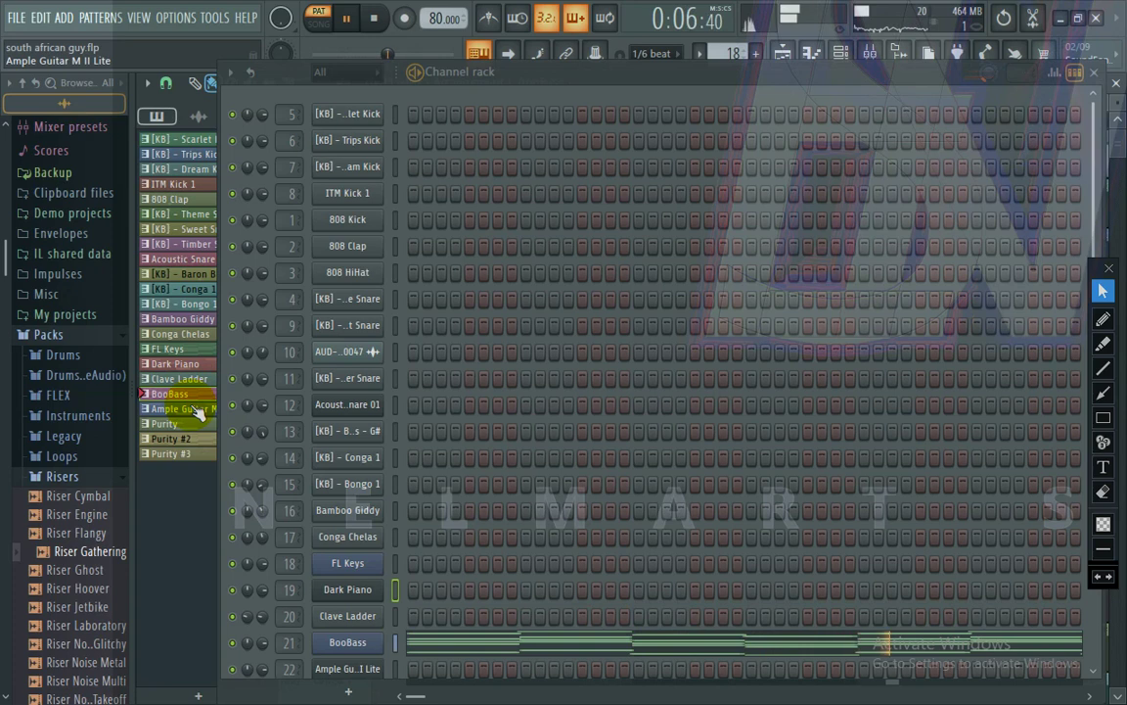
{"action": "left_click", "coordinate": [199, 410]}
{"action": "left_click", "coordinate": [446, 669]}
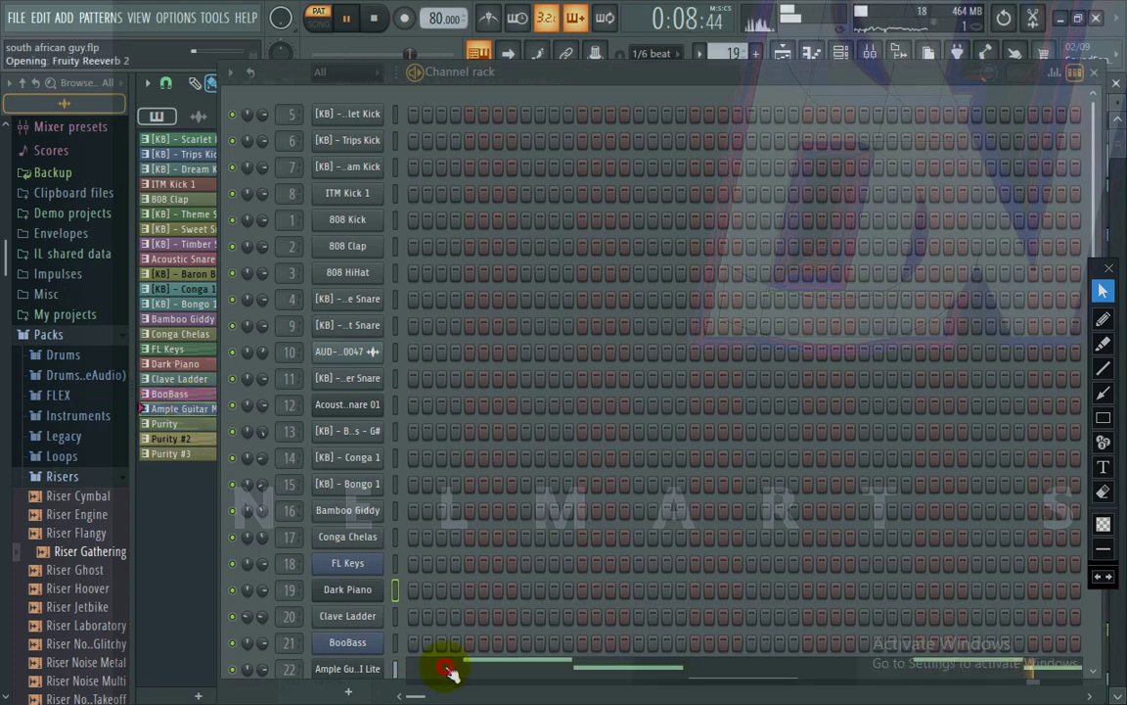
{"action": "left_click", "coordinate": [1119, 9]}
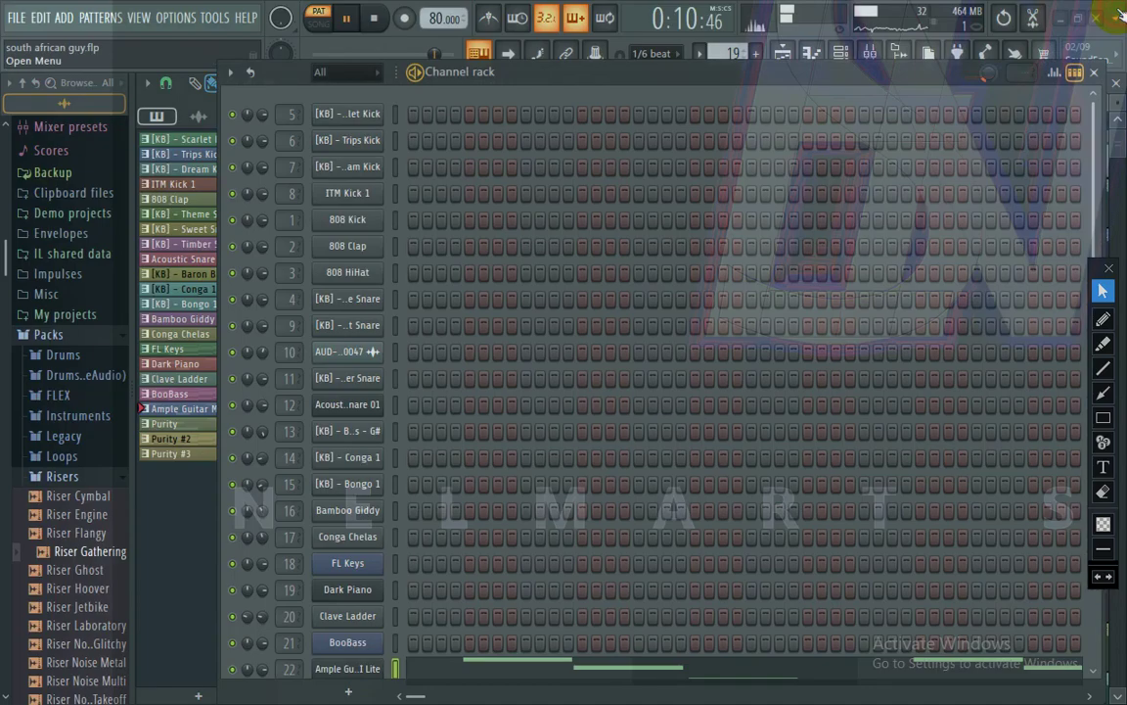
- Play the Purity pattern and view its notes in the piano roll, moving the channel rack up to reach its row
{"action": "left_click", "coordinate": [171, 427]}
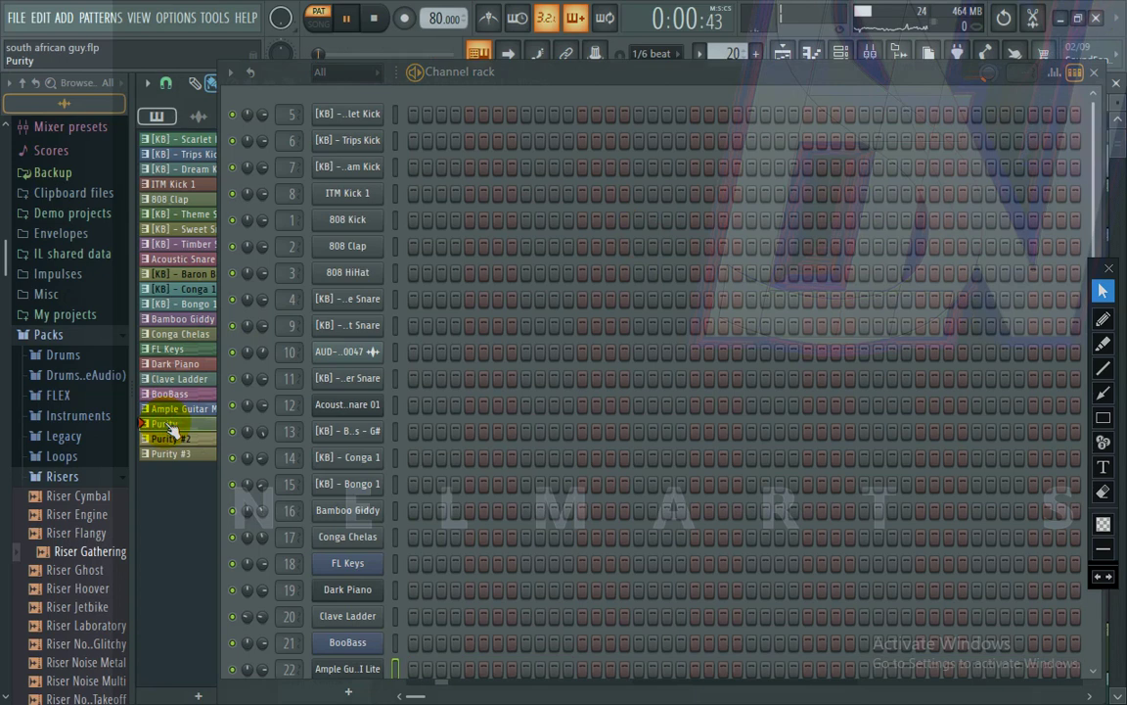
{"action": "left_click_drag", "start_coordinate": [717, 75], "coordinate": [705, 17]}
{"action": "left_click_drag", "start_coordinate": [1080, 428], "coordinate": [1069, 562]}
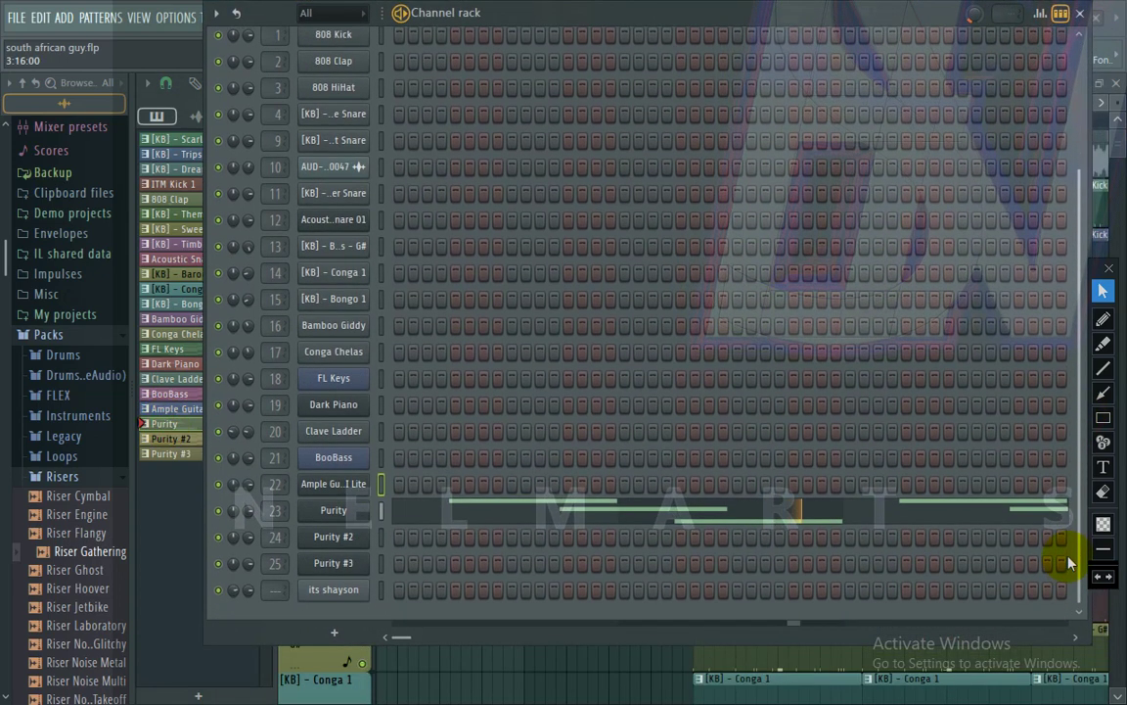
{"action": "left_click", "coordinate": [851, 525]}
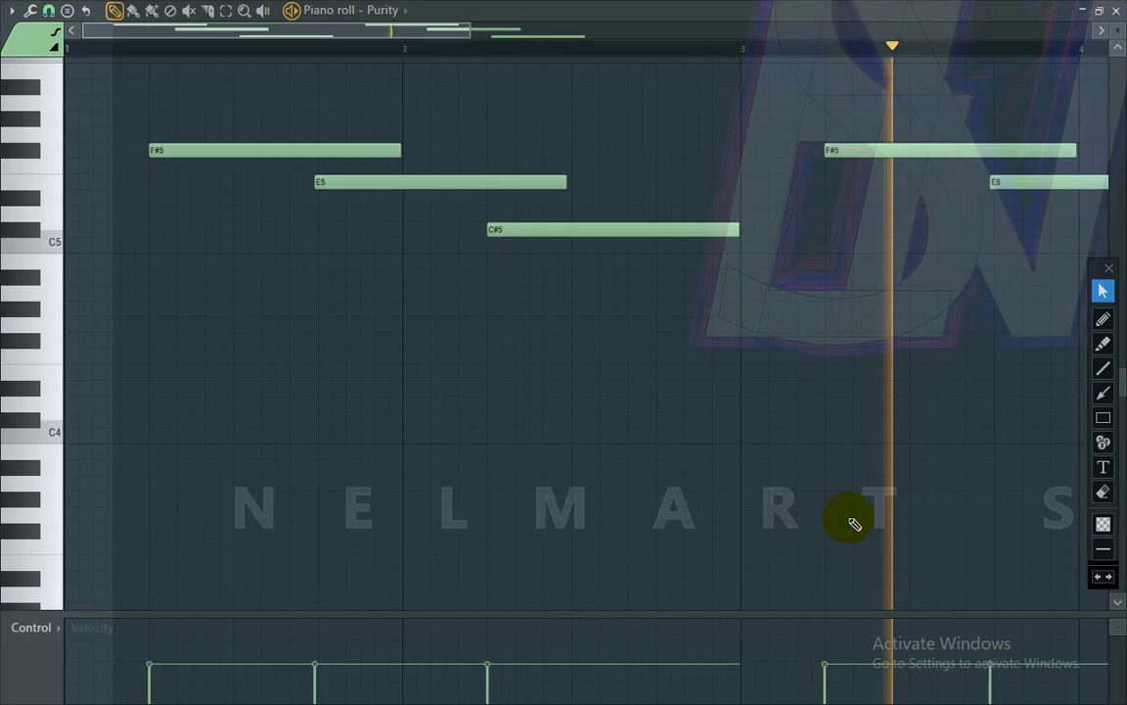
{"action": "left_click", "coordinate": [1117, 10]}
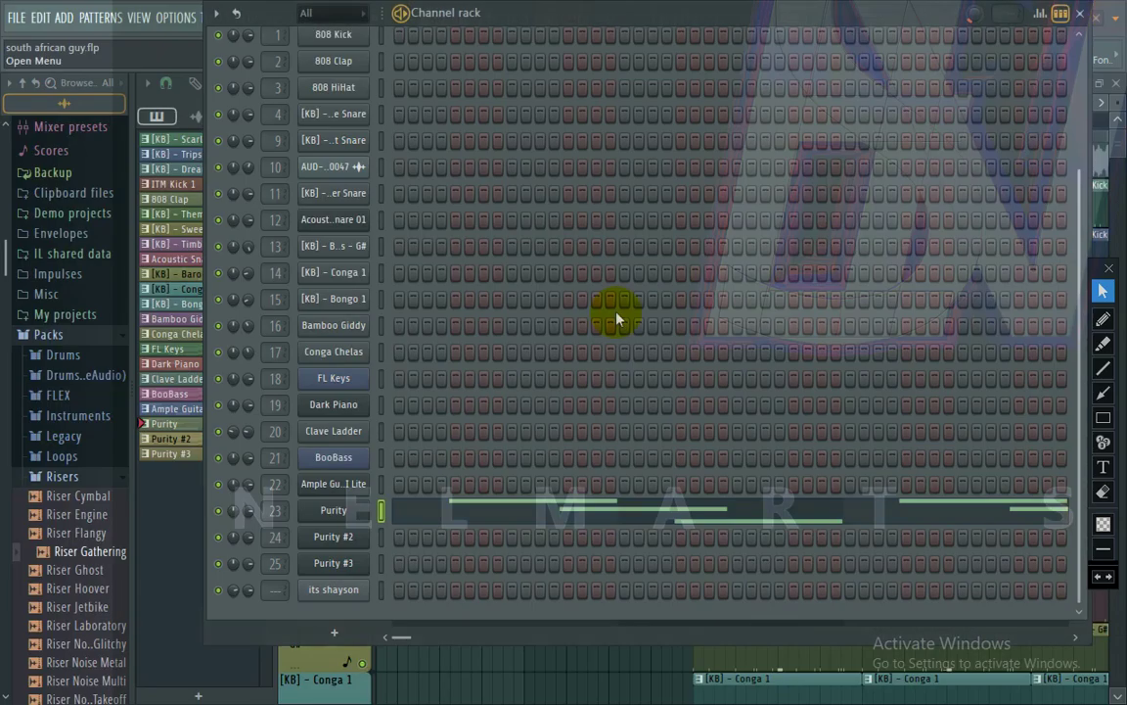
- Play the Purity #2 and Purity #3 patterns, viewing the Purity #2 chord notes in the piano roll
{"action": "left_click", "coordinate": [186, 439]}
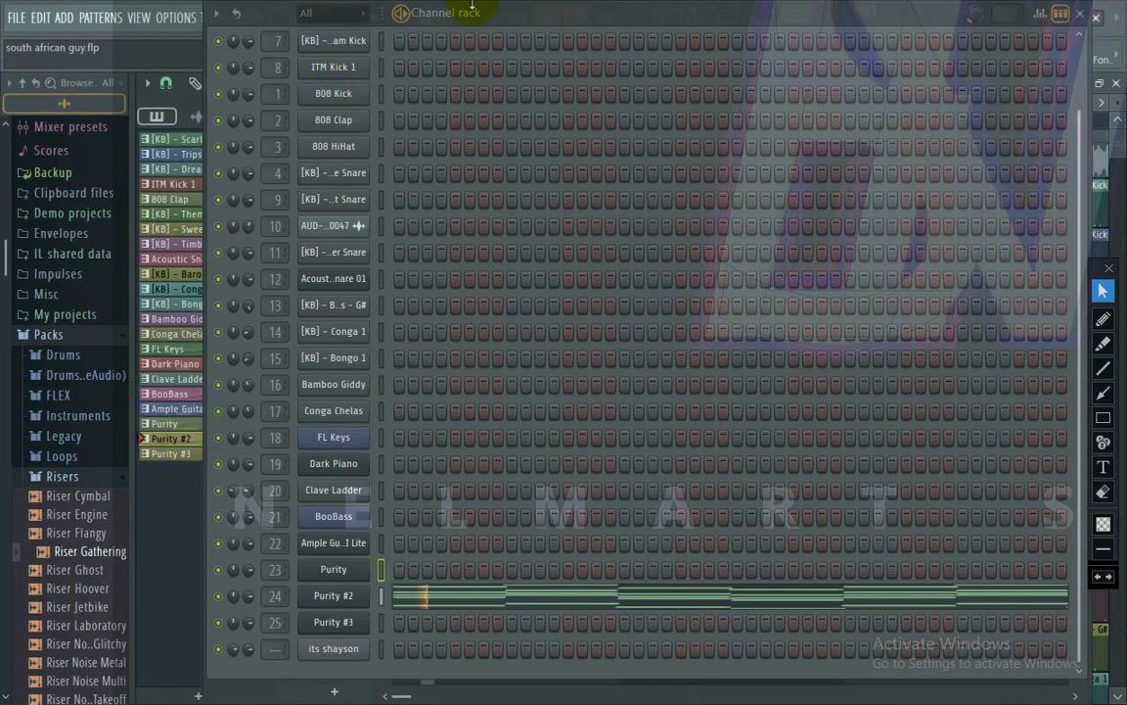
{"action": "mouse_move", "coordinate": [476, 9]}
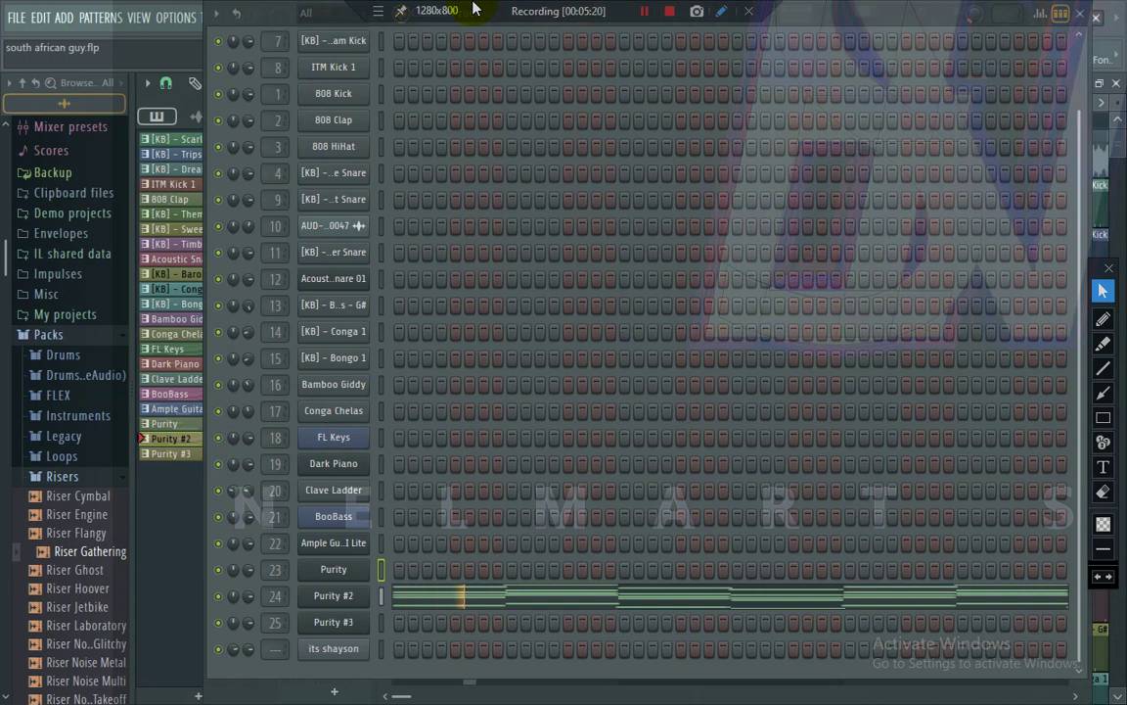
{"action": "left_click", "coordinate": [582, 591]}
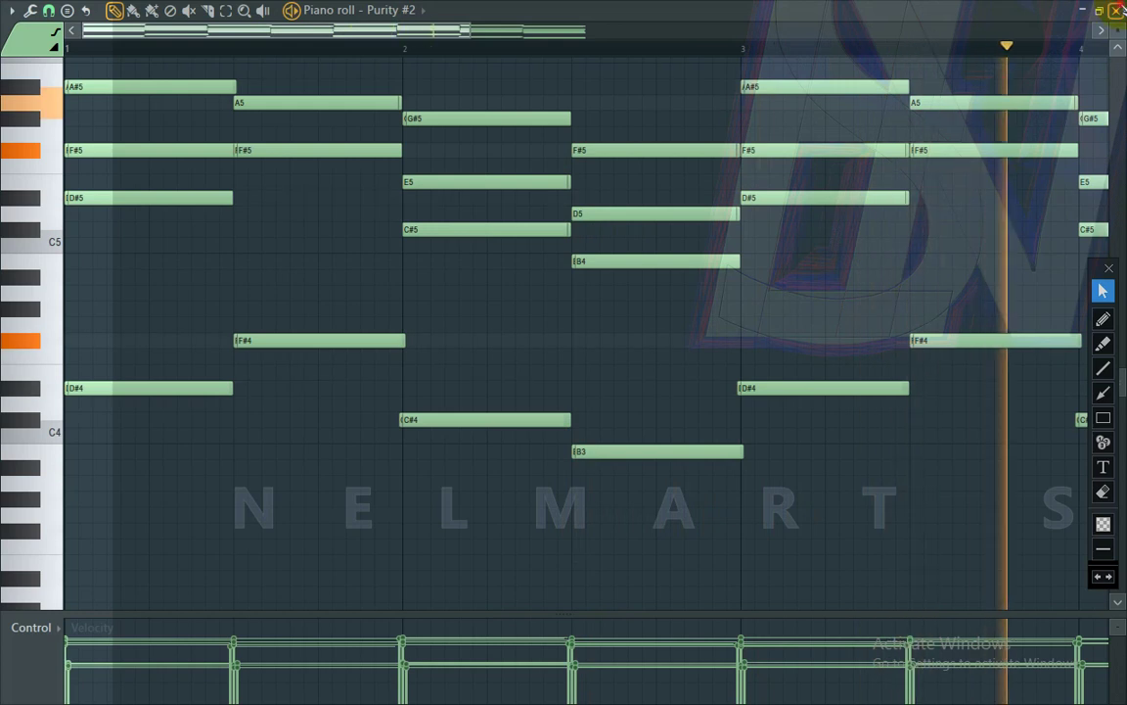
{"action": "left_click", "coordinate": [1116, 9]}
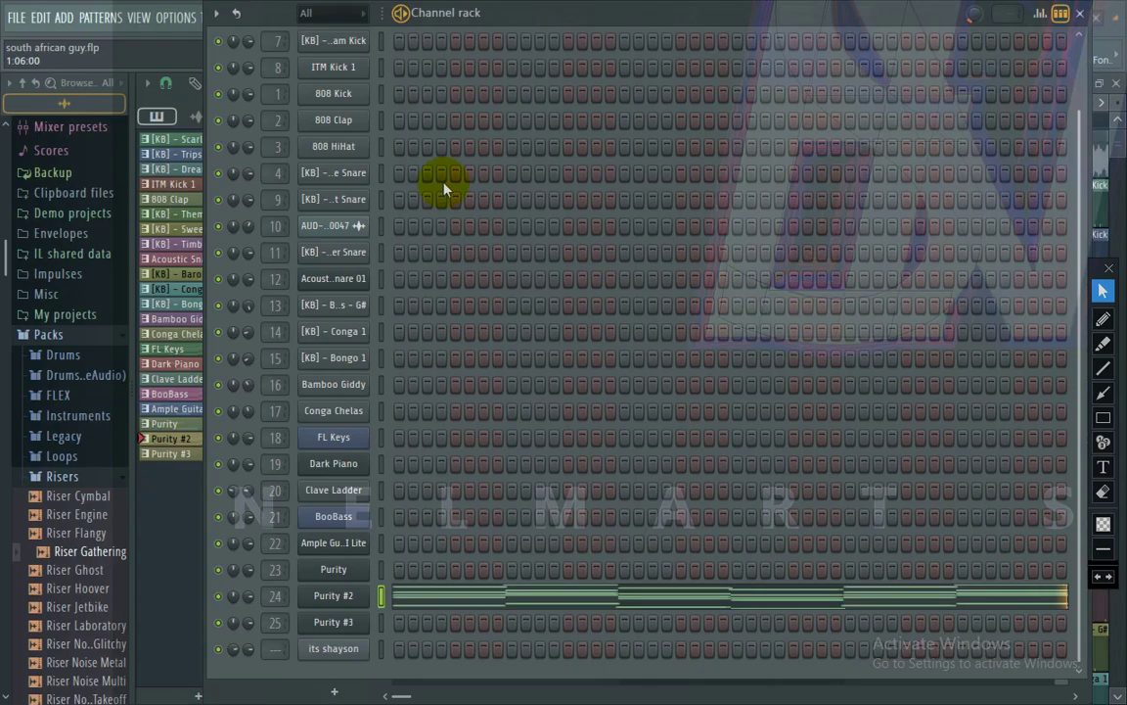
{"action": "left_click", "coordinate": [160, 455]}
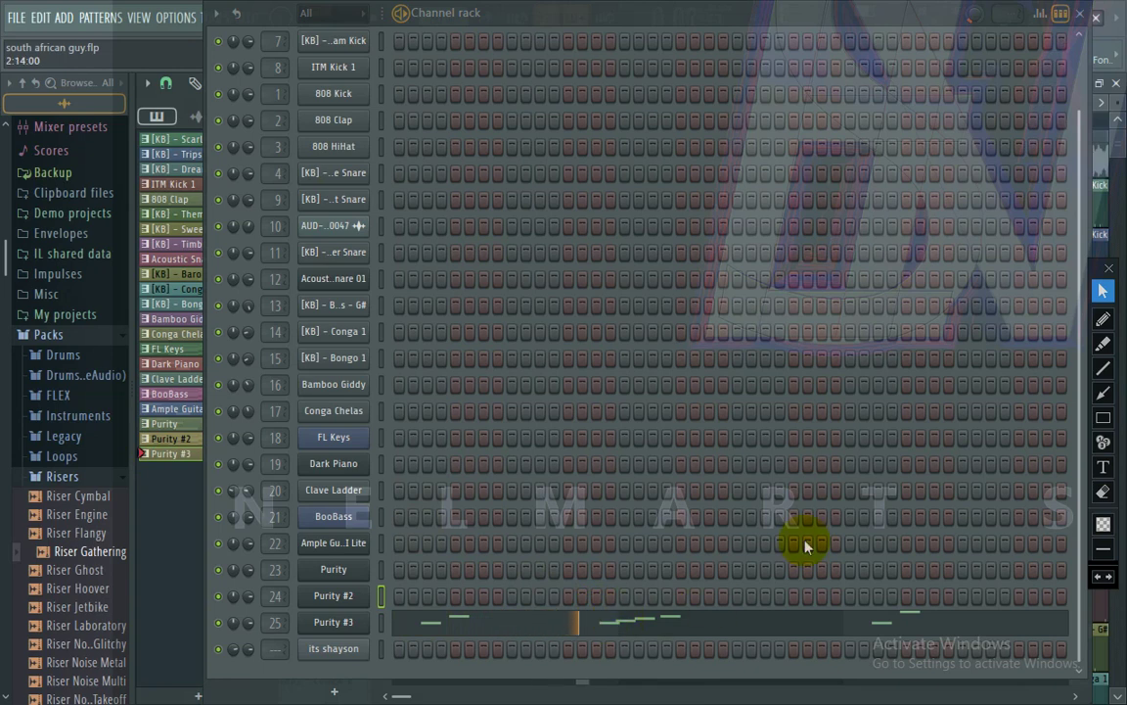
- Add a two-line text note reading "THATS IS THE LITTLE I GAT" and "FOR NOW" over the channel rack, and move it higher
{"action": "left_click", "coordinate": [1102, 469]}
{"action": "left_click", "coordinate": [634, 320]}
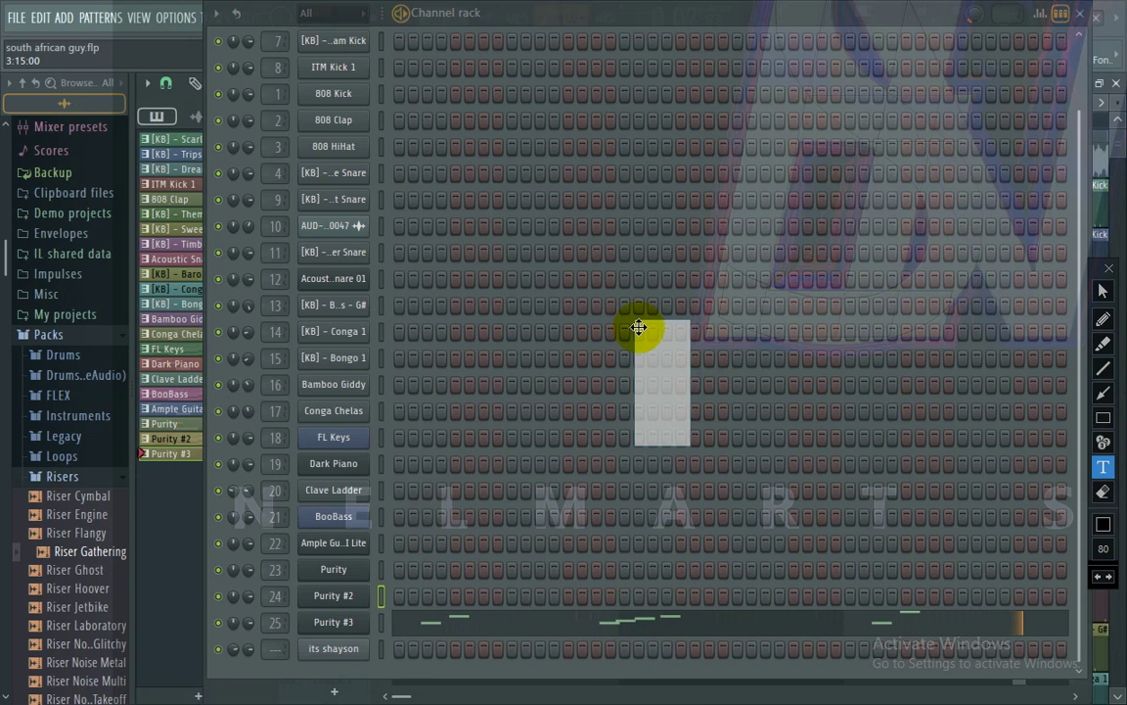
{"action": "type", "text": "THATS"}
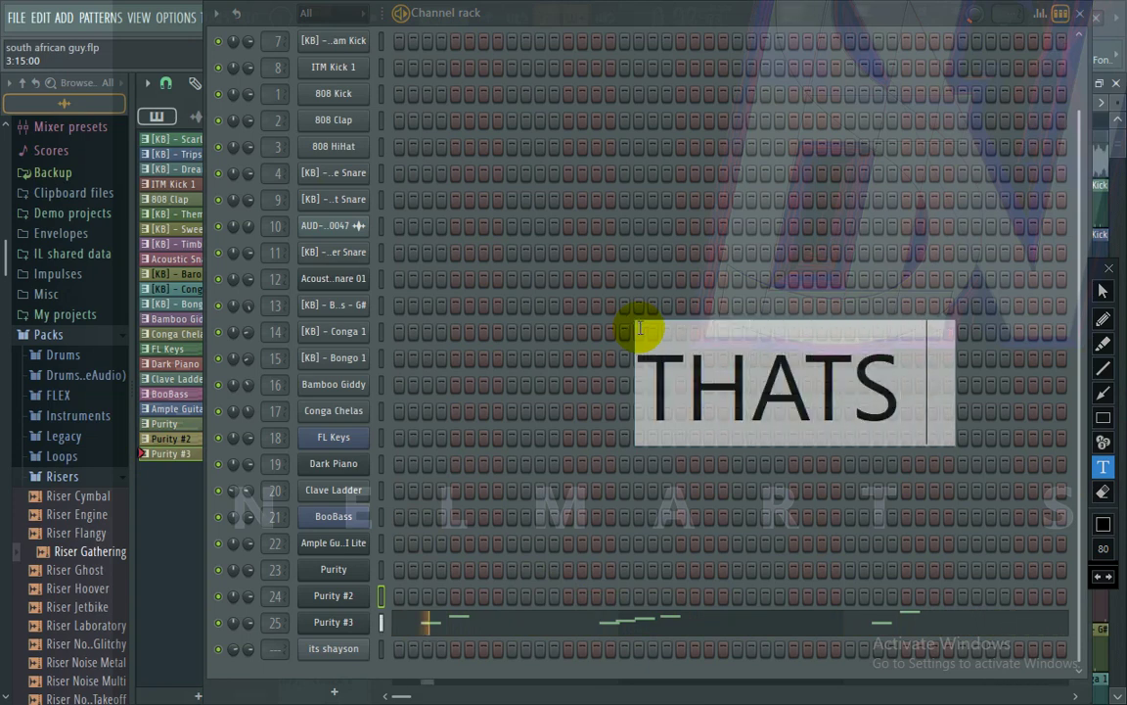
{"action": "type", "text": " IS"}
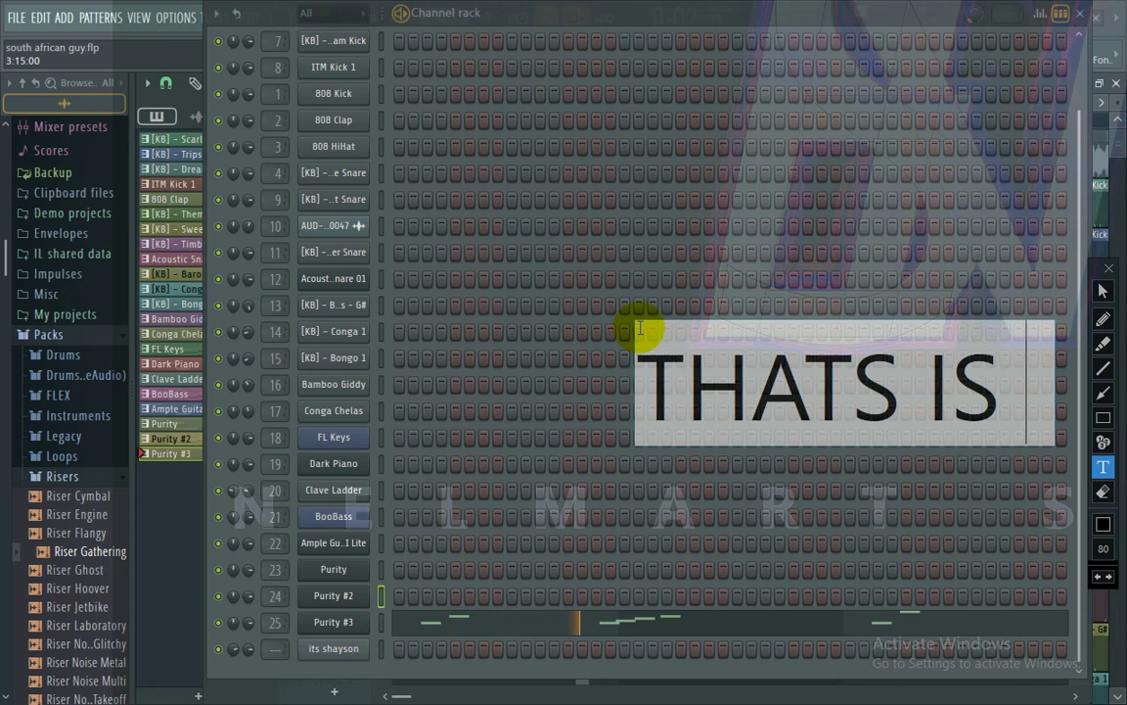
{"action": "type", "text": " THE"}
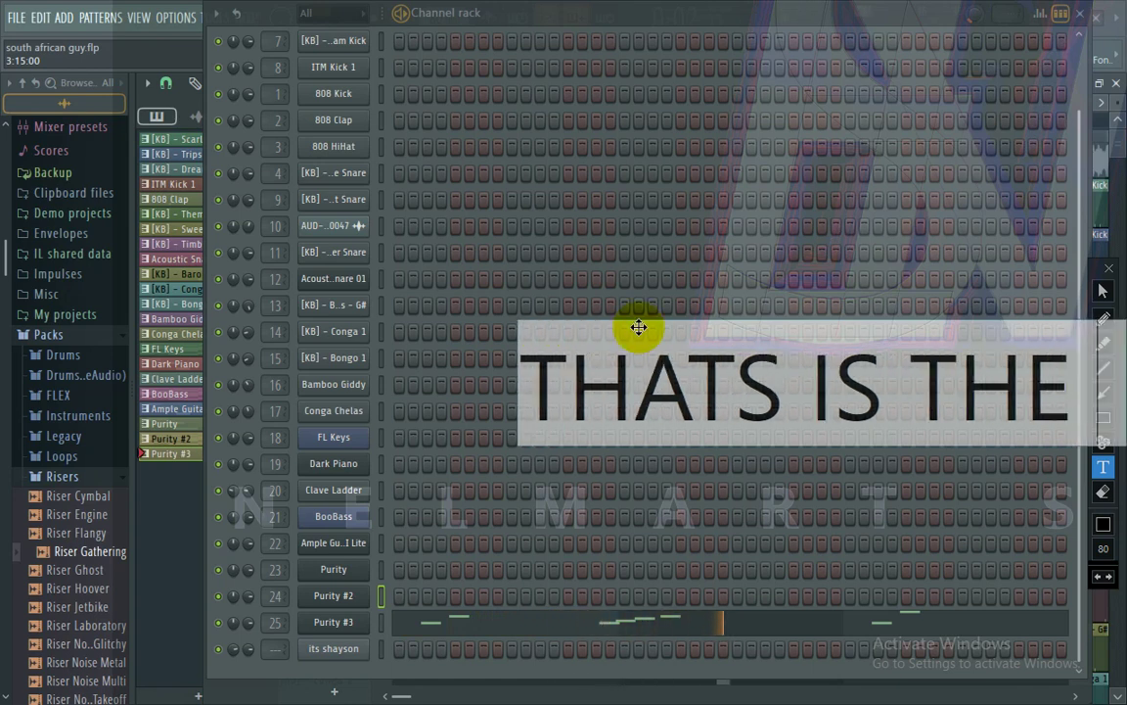
{"action": "type", "text": " LITTL"}
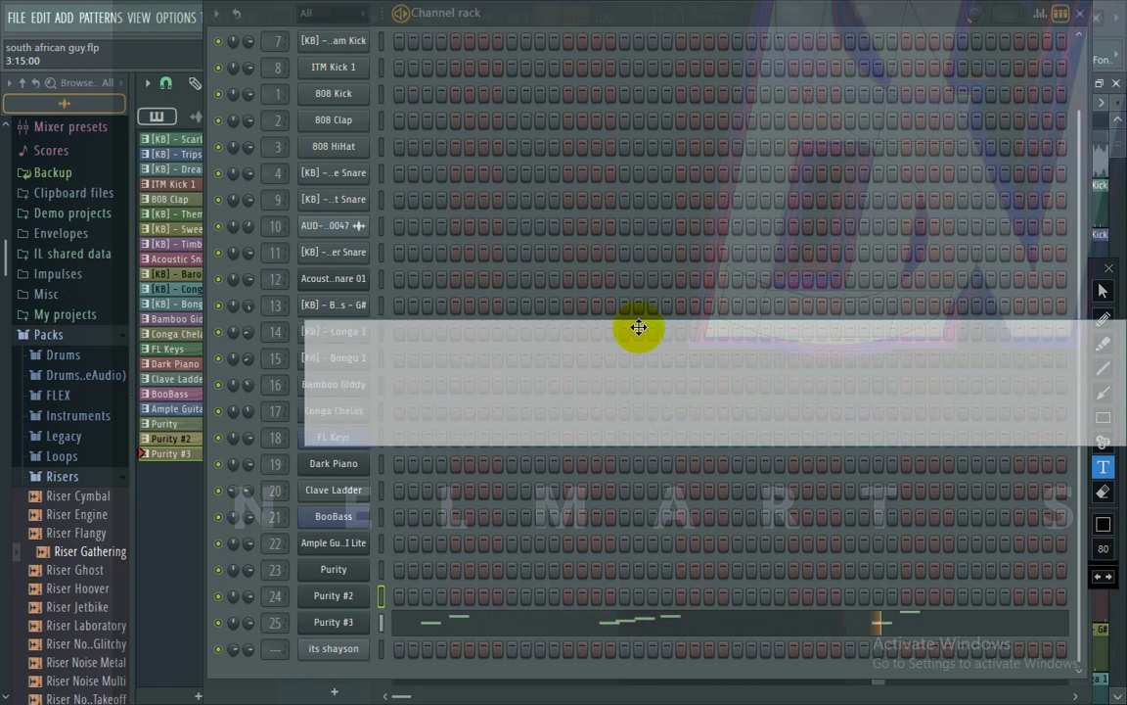
{"action": "type", "text": "E I G"}
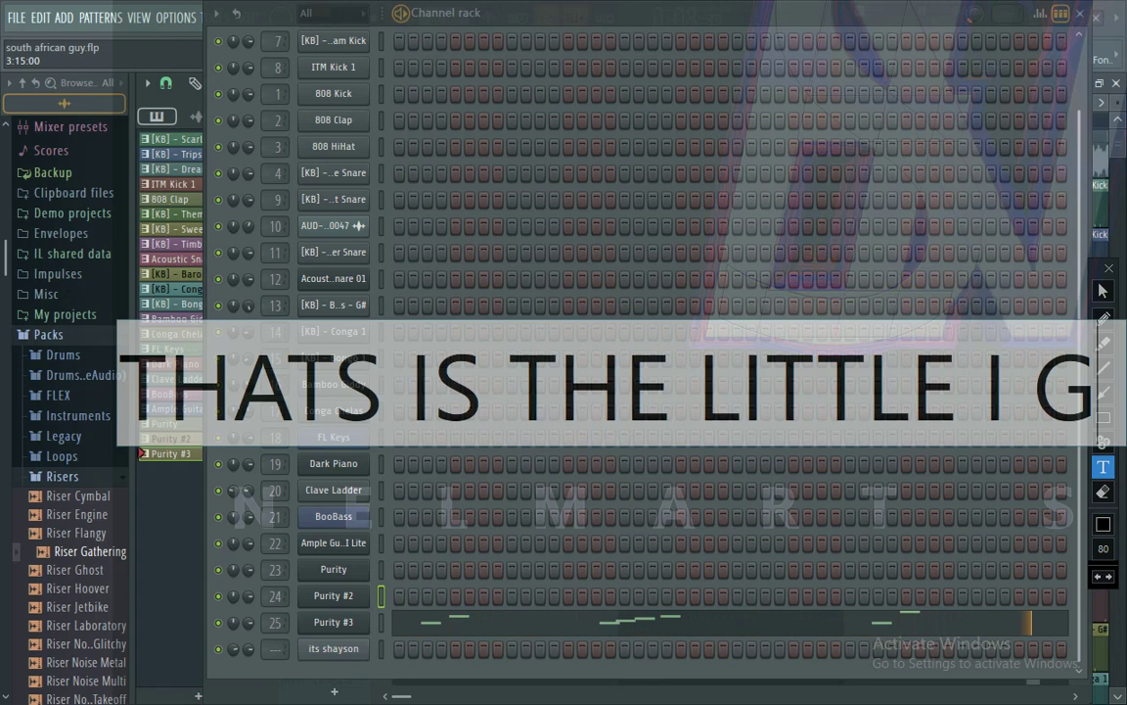
{"action": "type", "text": "AT"}
{"action": "key", "text": "Return"}
{"action": "type", "text": "F"}
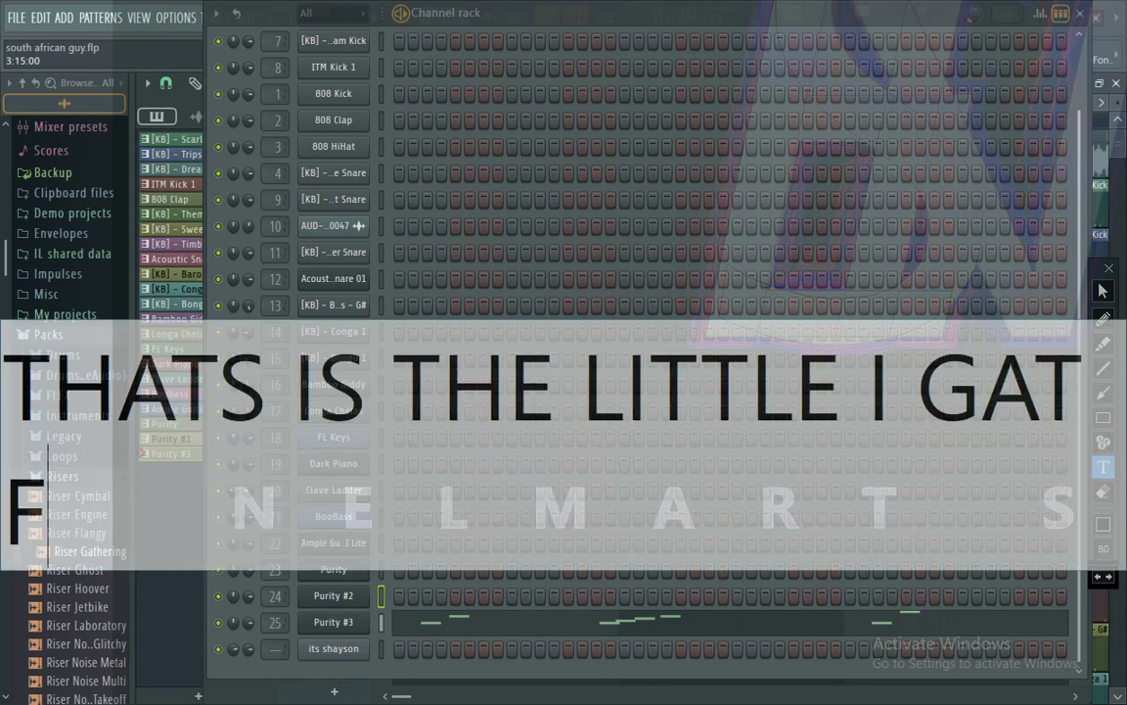
{"action": "type", "text": "OR NOW"}
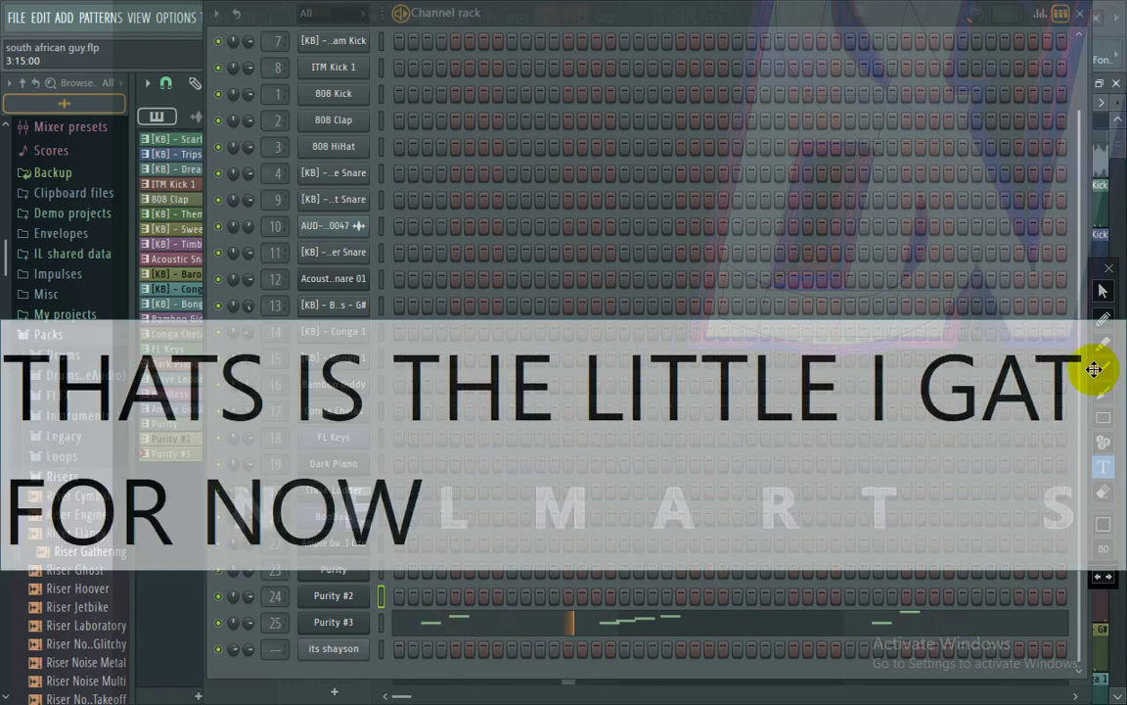
{"action": "left_click_drag", "start_coordinate": [1056, 454], "coordinate": [1041, 283]}
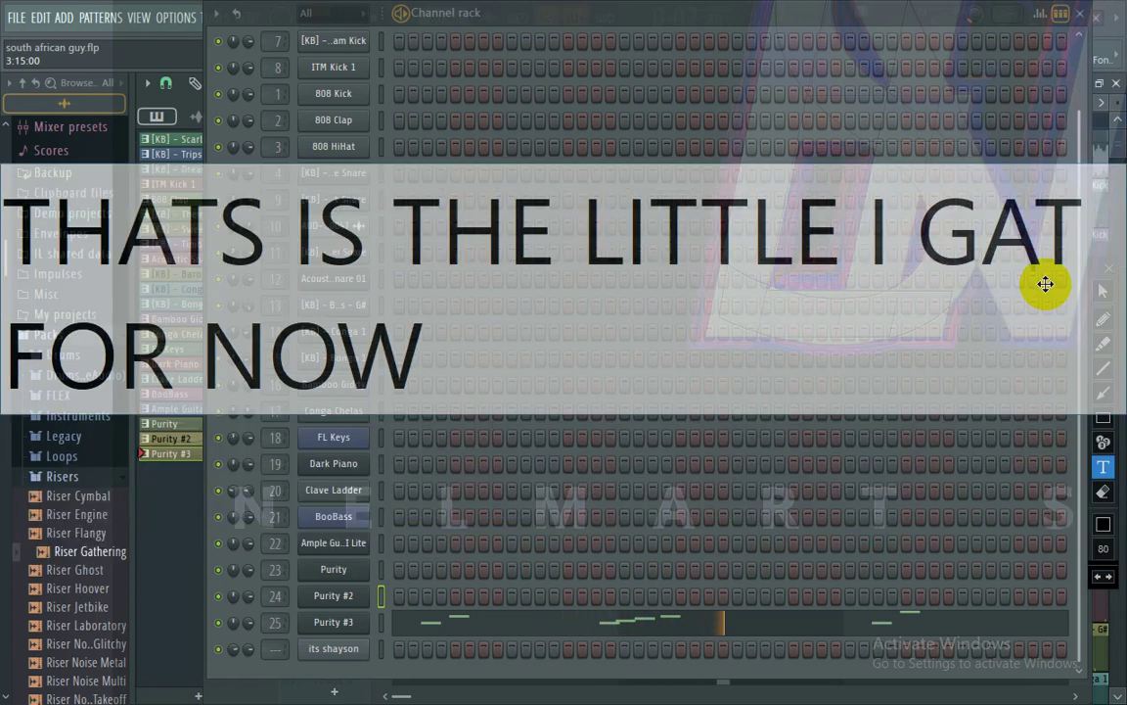
- Erase the text note, then play the full arrangement in song mode from bar 1 of the playlist
{"action": "left_click", "coordinate": [1104, 494]}
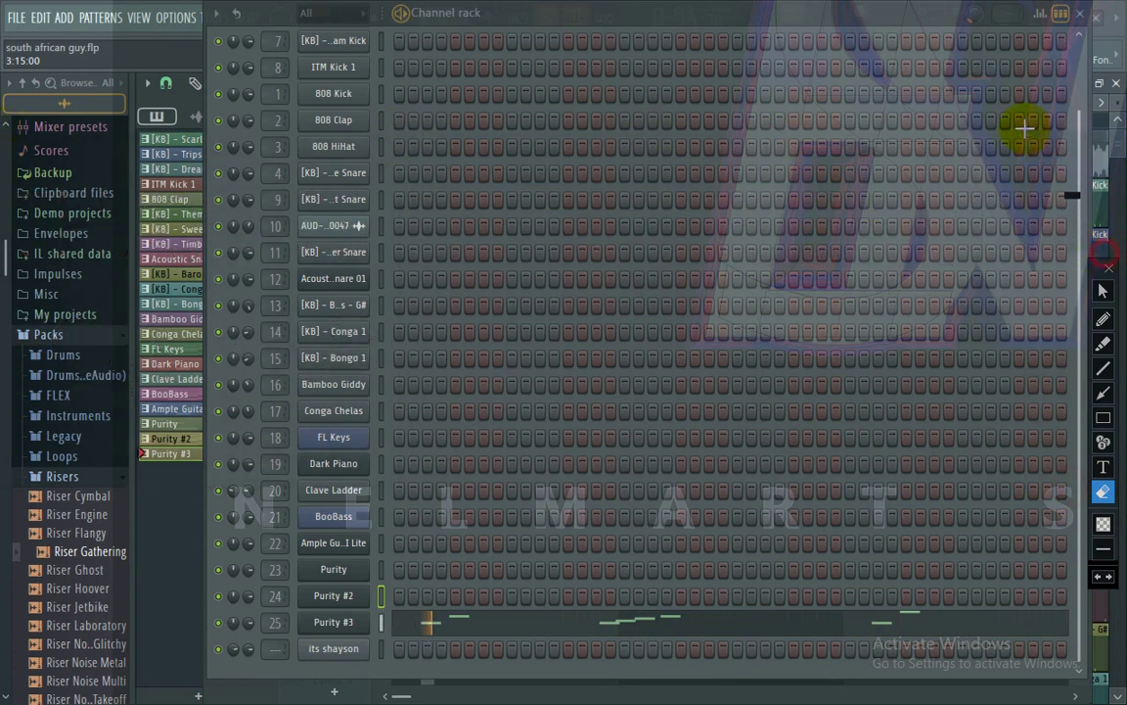
{"action": "left_click", "coordinate": [1079, 13]}
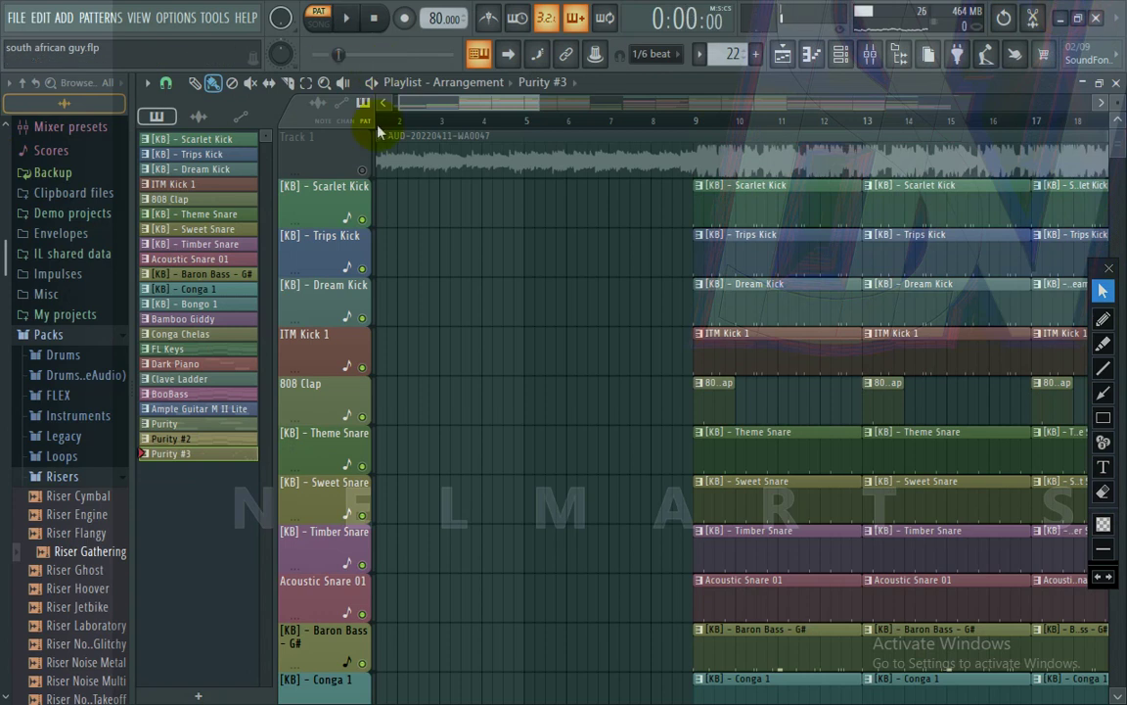
{"action": "left_click_drag", "start_coordinate": [384, 122], "coordinate": [254, 124]}
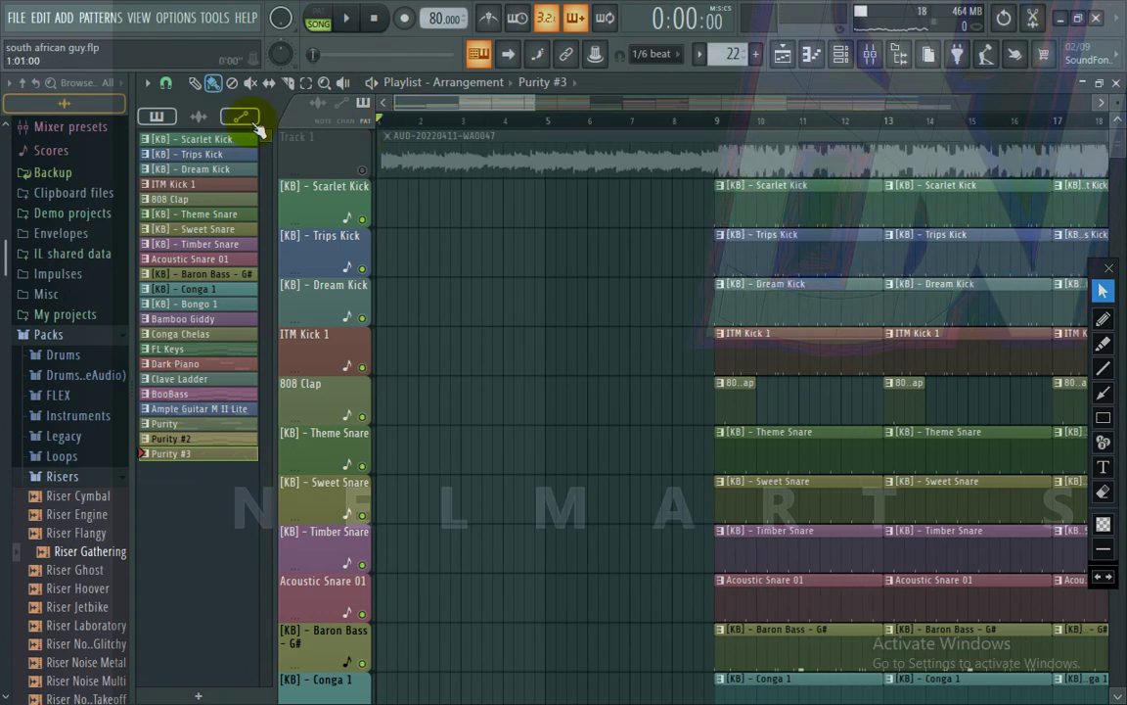
{"action": "key", "text": "space"}
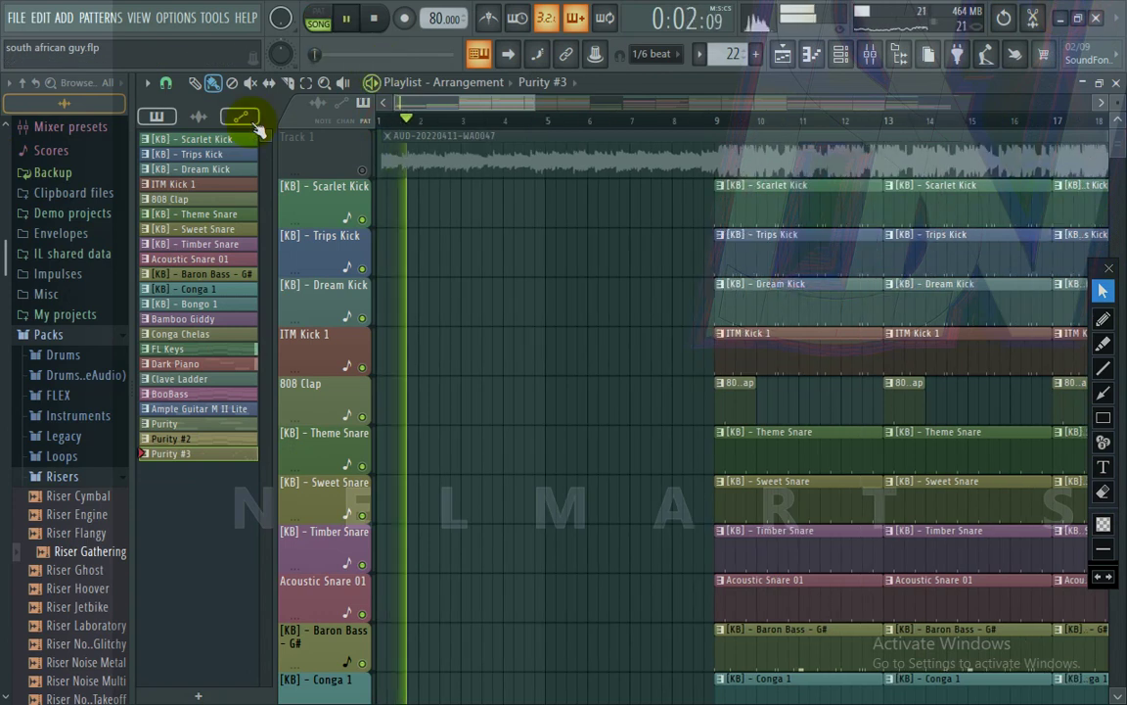